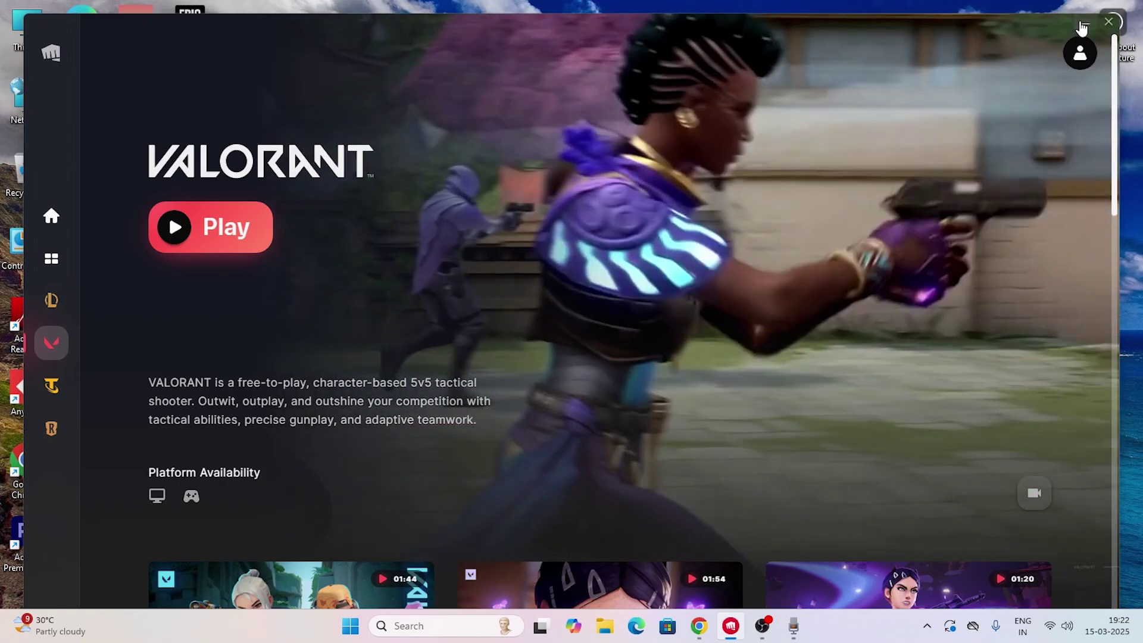
# - Apply the VALORANT desktop shortcut's compatibility settings with full-screen optimisations disabled and the program run as administrator
pyautogui.click(1086, 23)
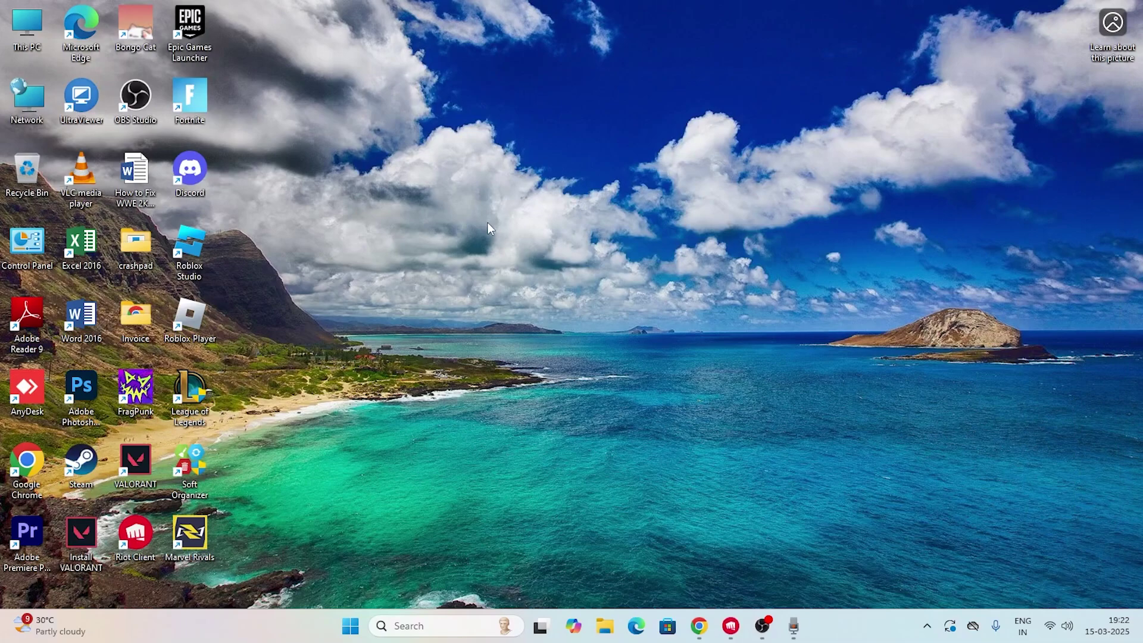
pyautogui.rightClick(138, 484)
pyautogui.click(200, 470)
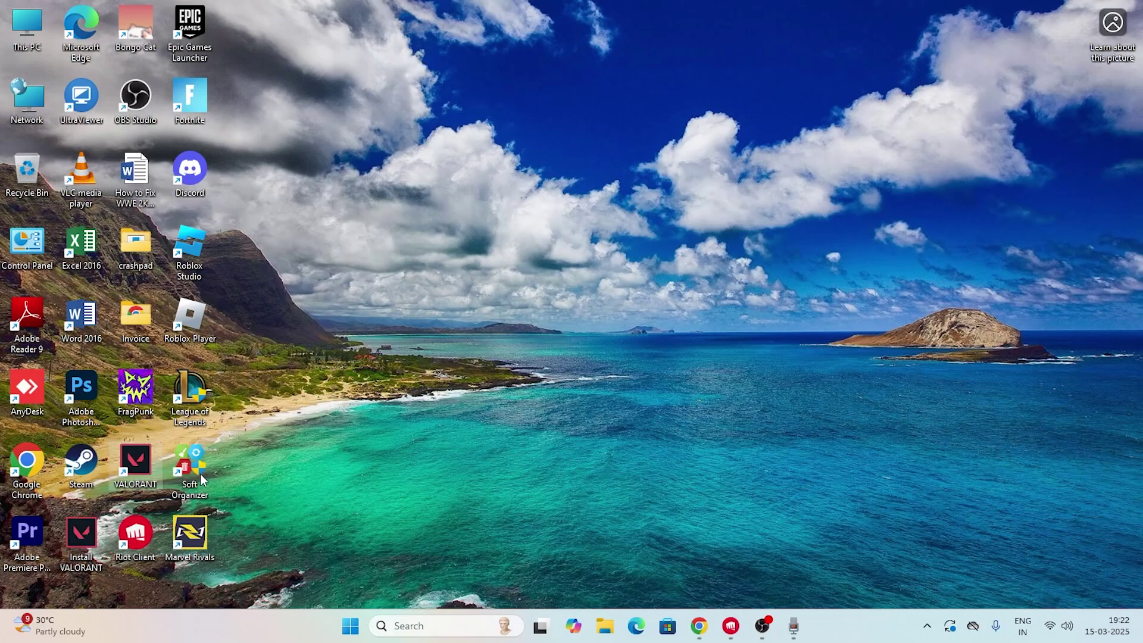
pyautogui.click(256, 470)
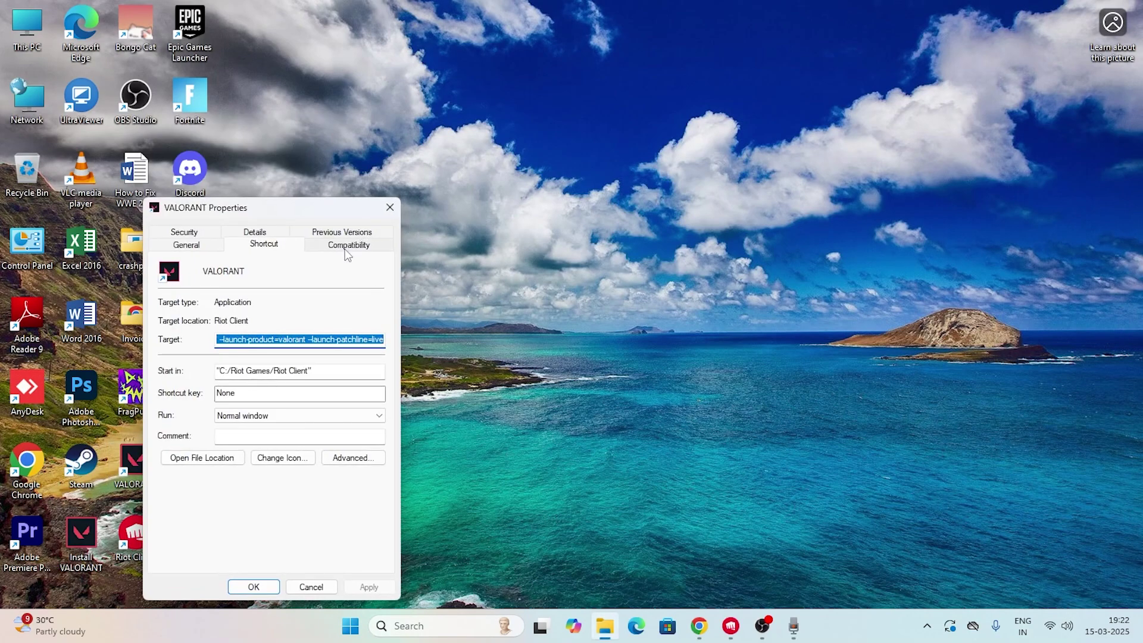
pyautogui.click(347, 243)
pyautogui.moveTo(339, 218); pyautogui.dragTo(502, 76)
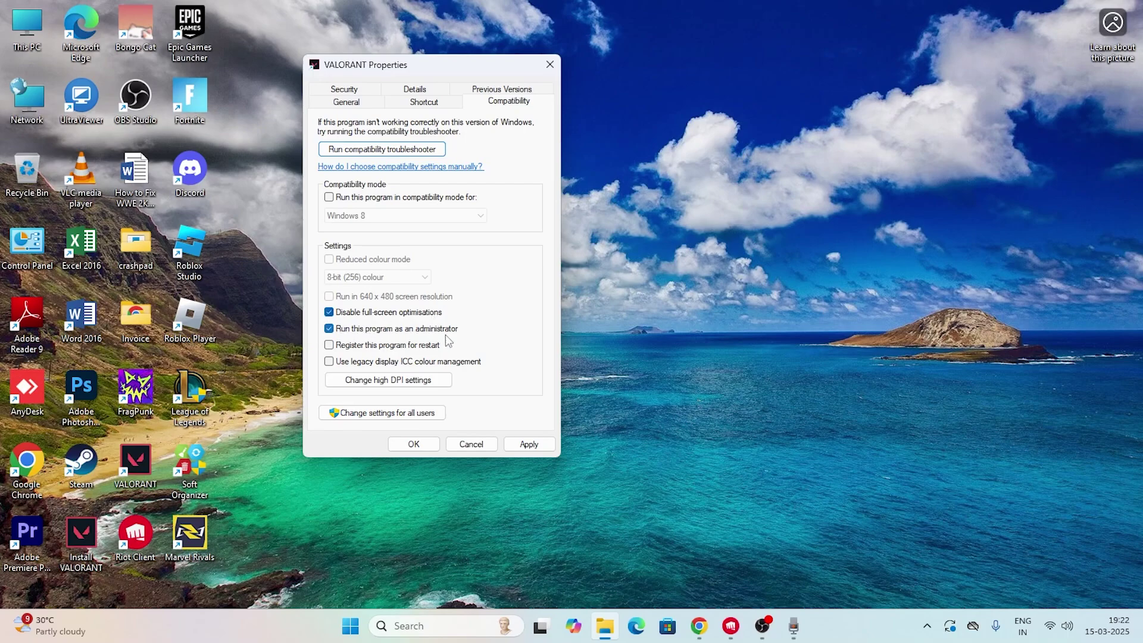
pyautogui.click(530, 443)
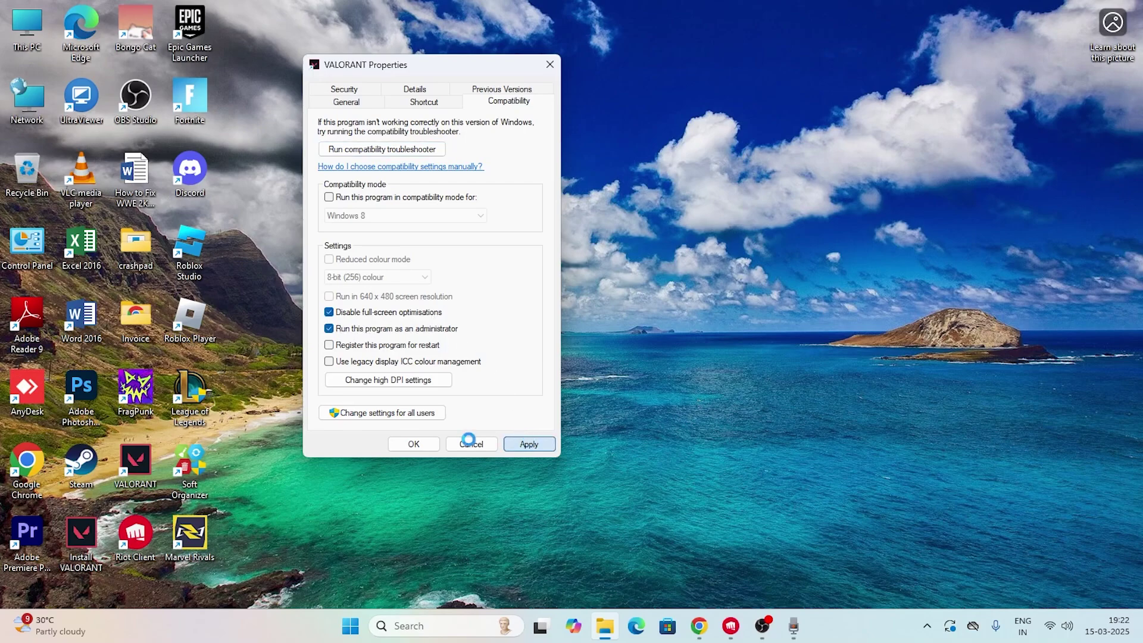
pyautogui.click(414, 444)
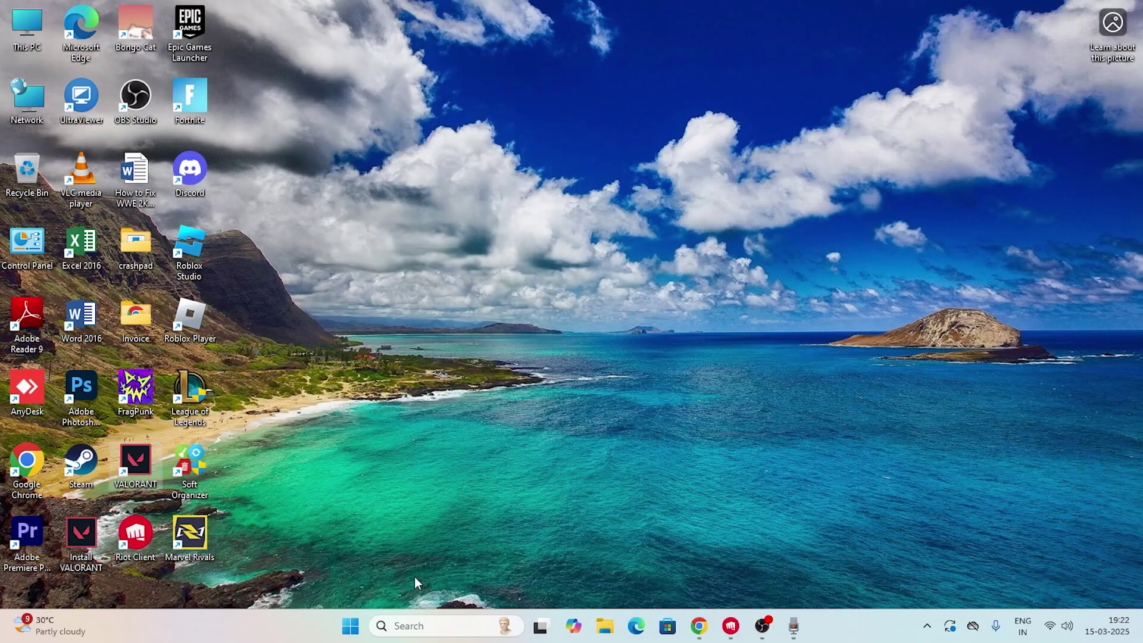
pyautogui.click(410, 626)
pyautogui.write('ts')
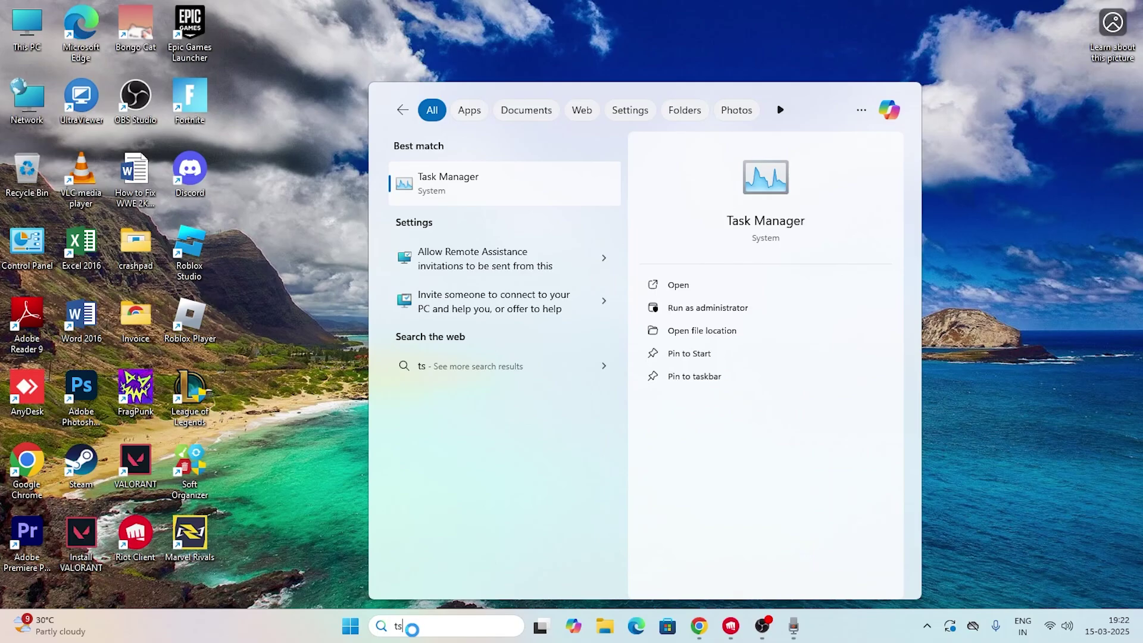
pyautogui.write('k')
pyautogui.click(442, 172)
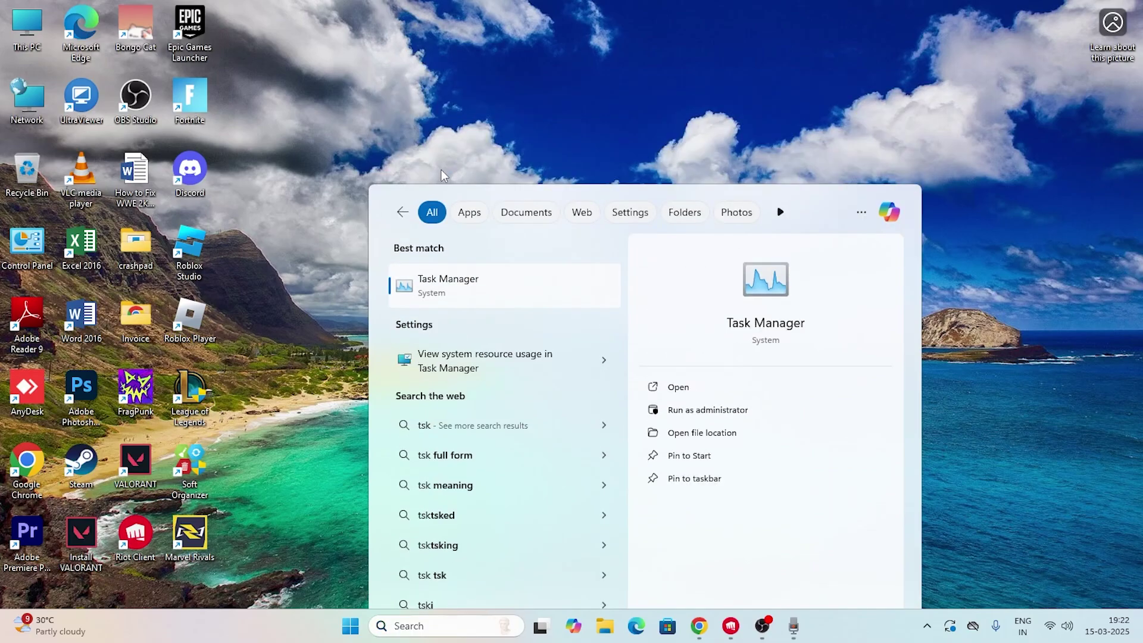
pyautogui.click(319, 11)
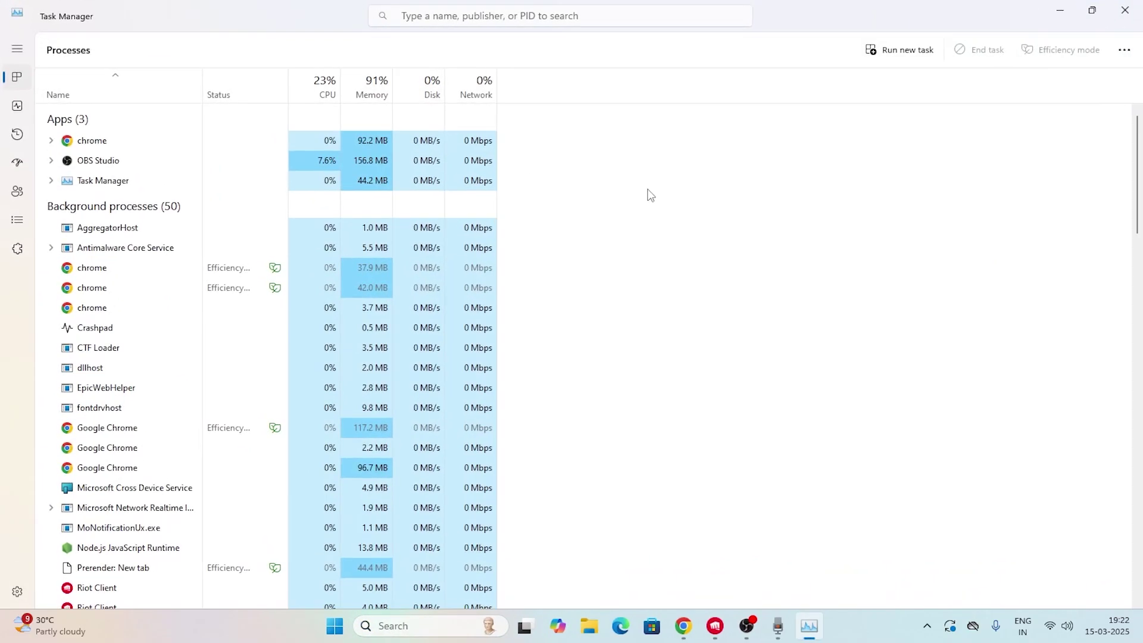
pyautogui.click(1060, 10)
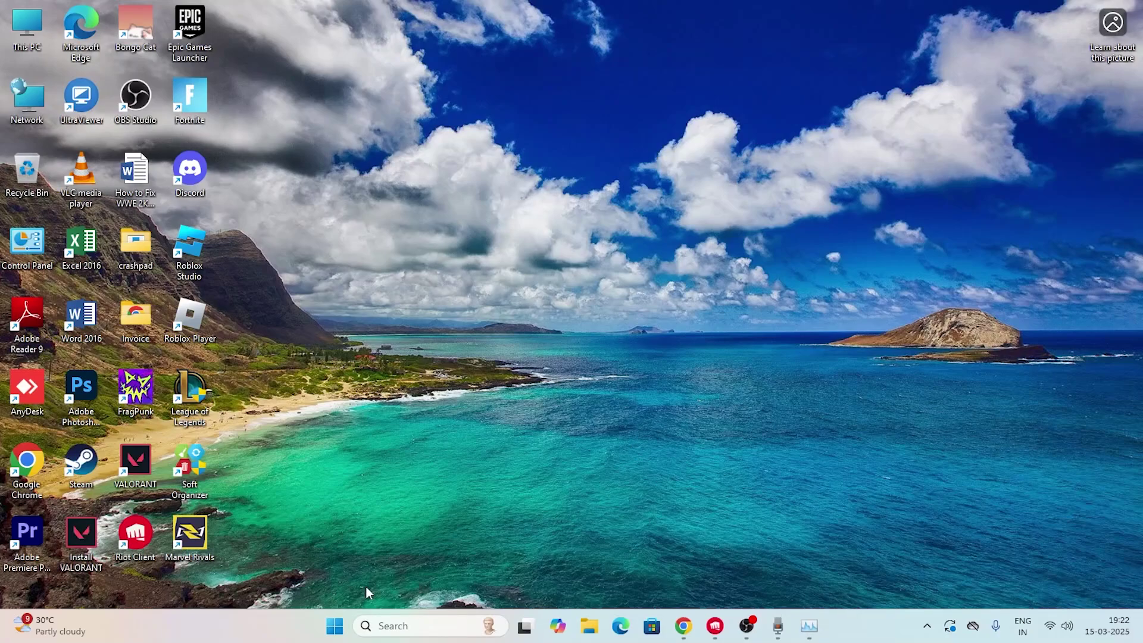
# - Open Task Manager in a maximised window
pyautogui.rightClick(334, 625)
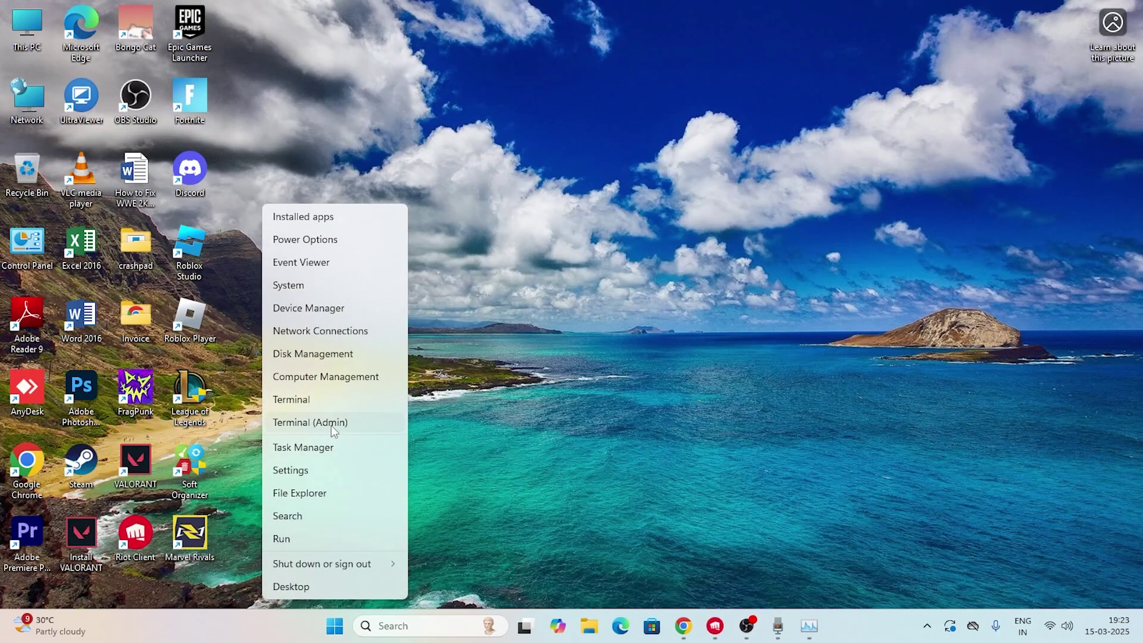
pyautogui.click(328, 449)
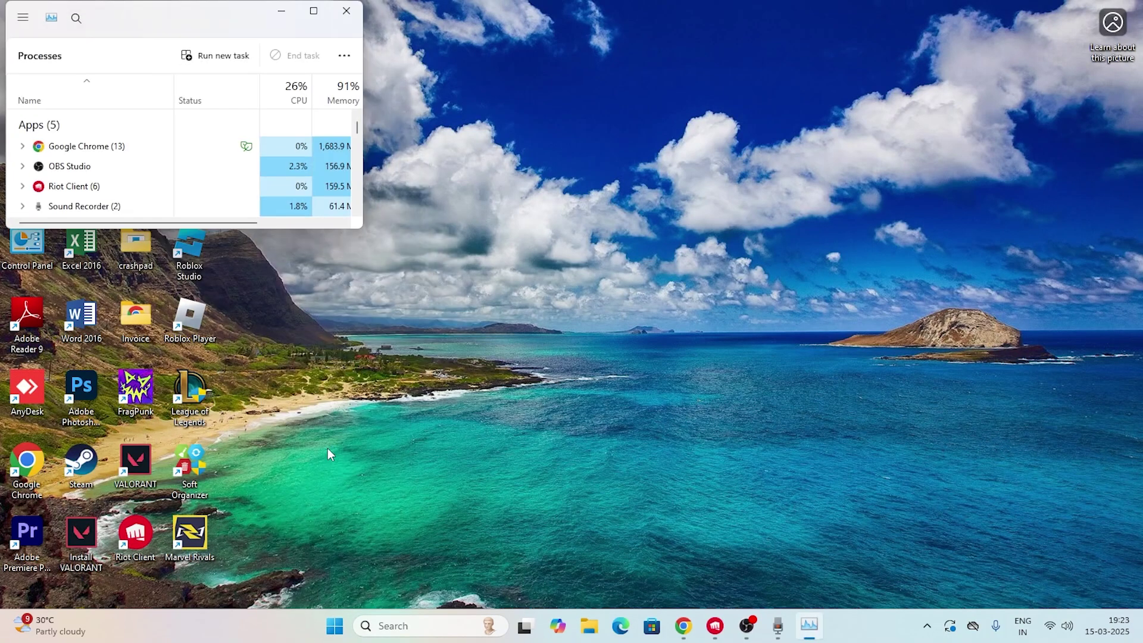
pyautogui.click(316, 12)
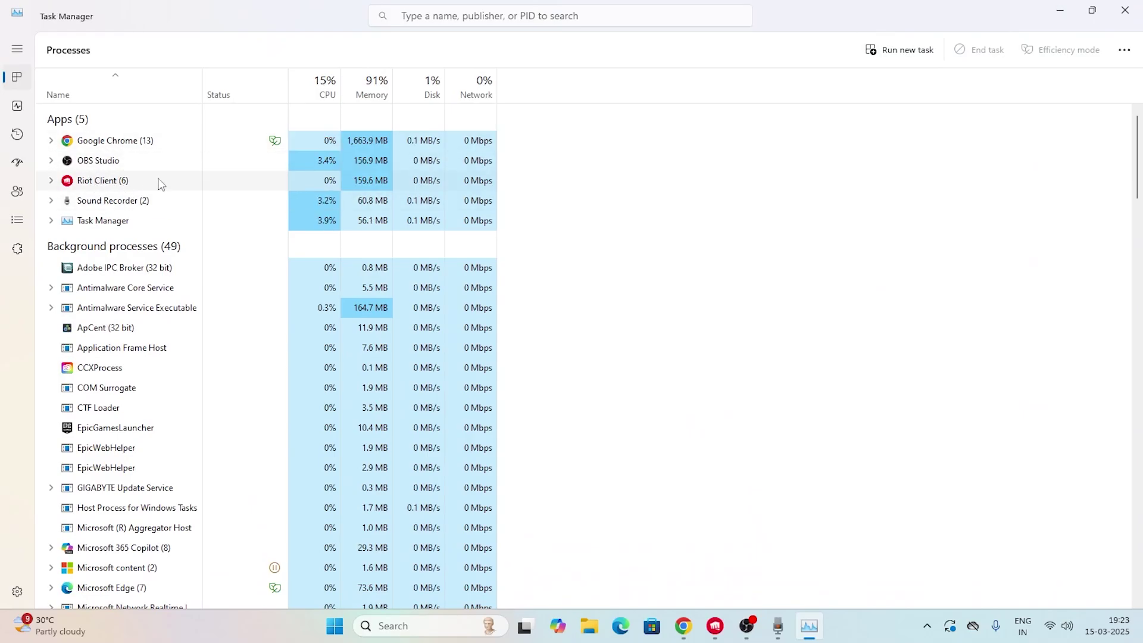
# - Search the running processes for "valor" and clear the filter
pyautogui.click(430, 16)
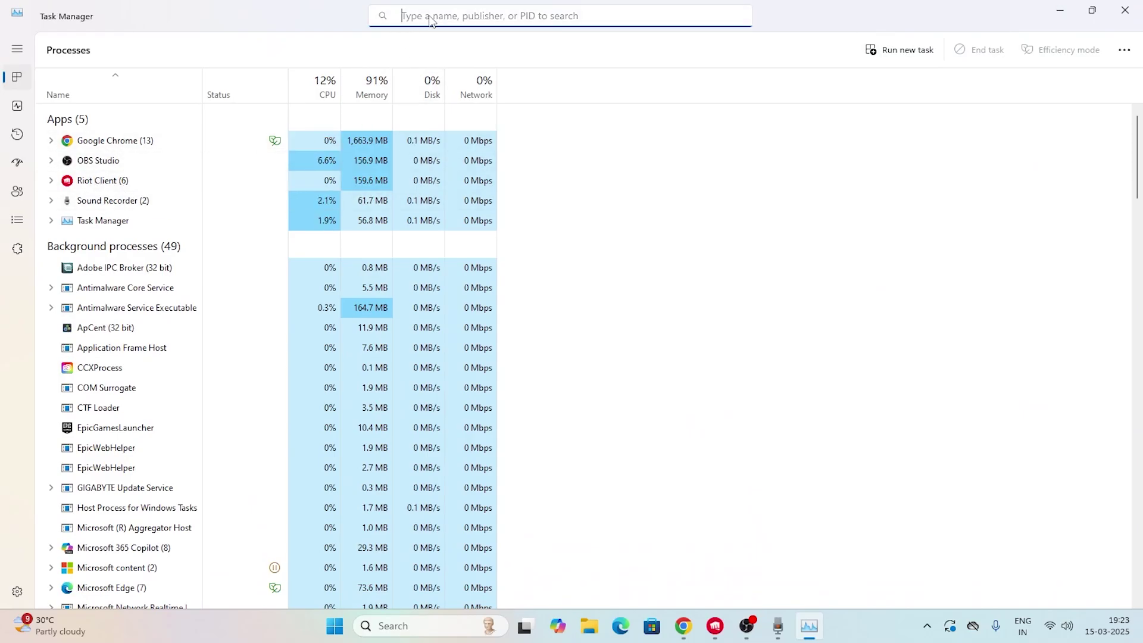
pyautogui.write('valor')
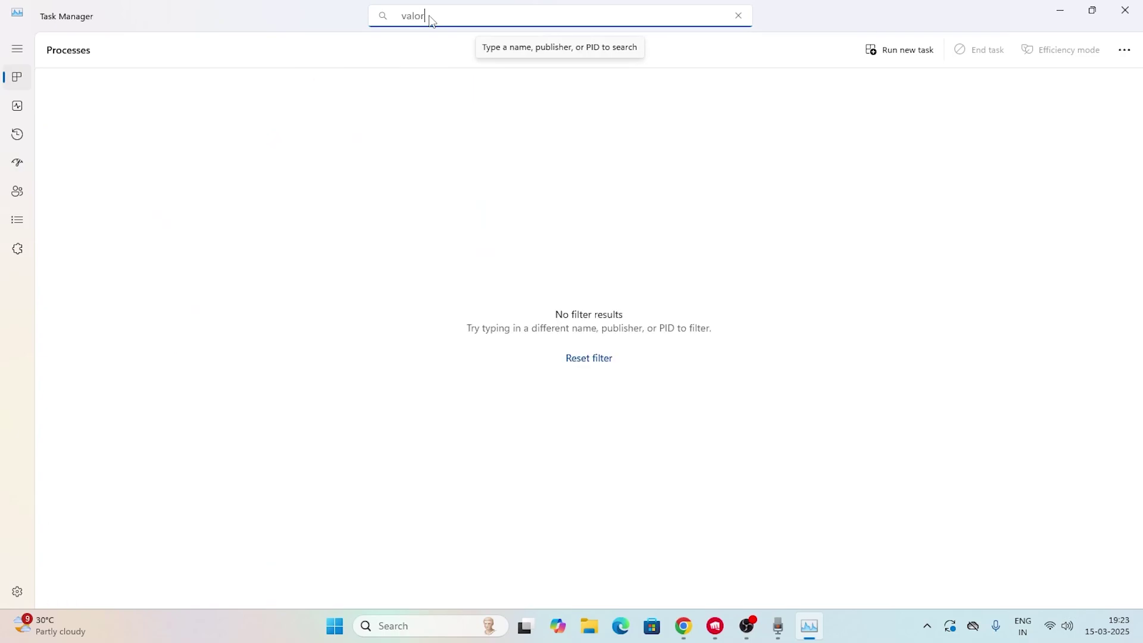
pyautogui.click(739, 16)
# - Filter the processes by "riot", end the Riot Client app task and close Task Manager
pyautogui.write('riop')
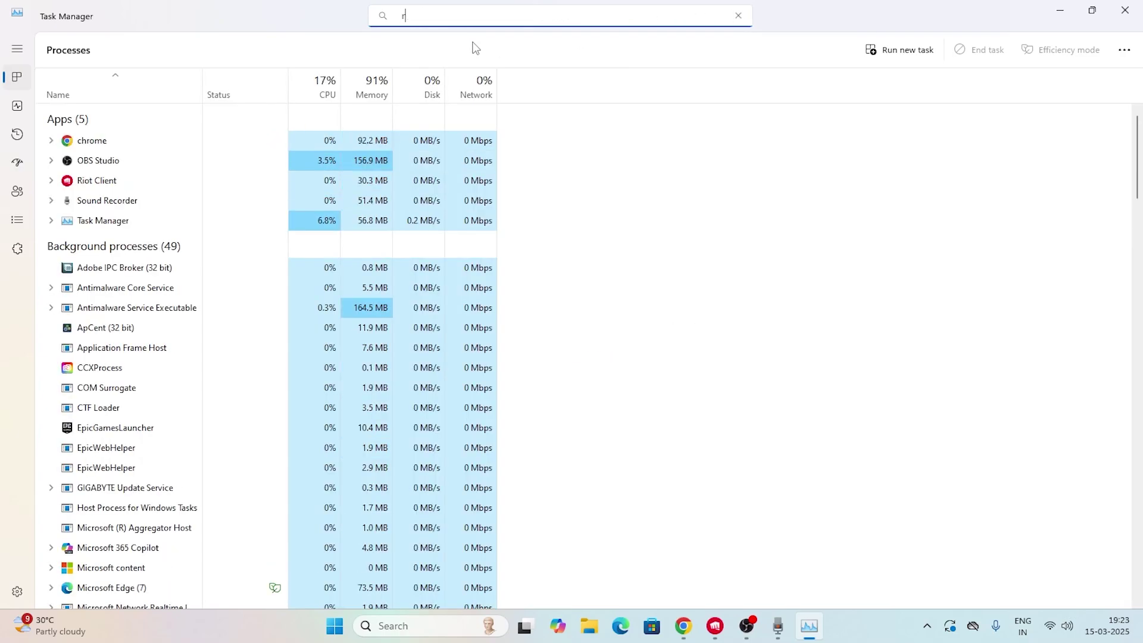
pyautogui.write('t')
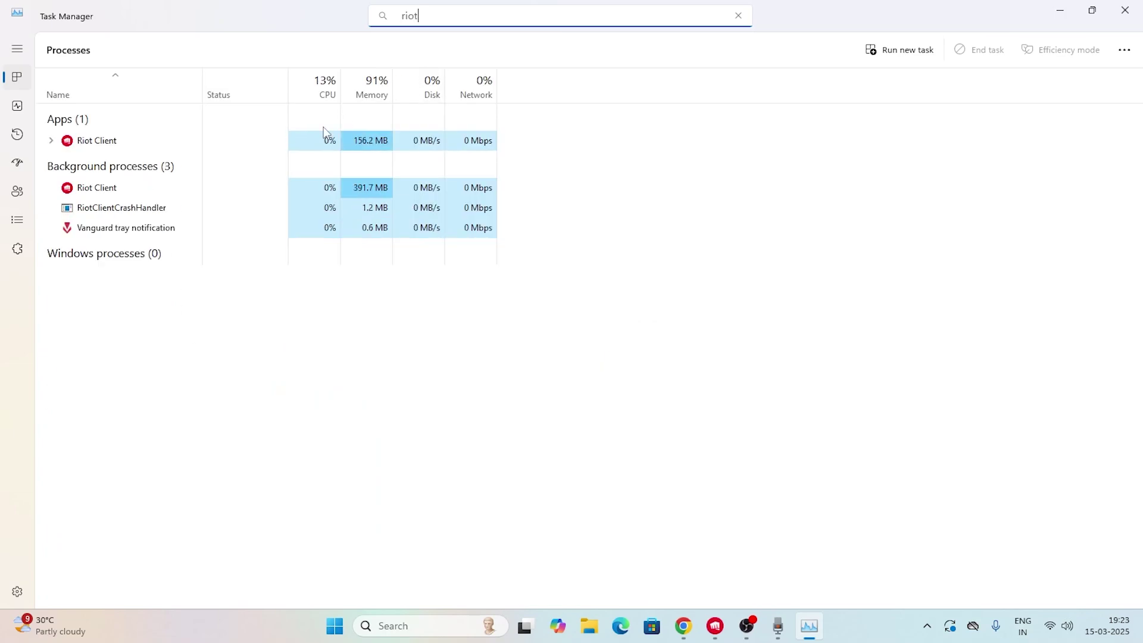
pyautogui.rightClick(156, 144)
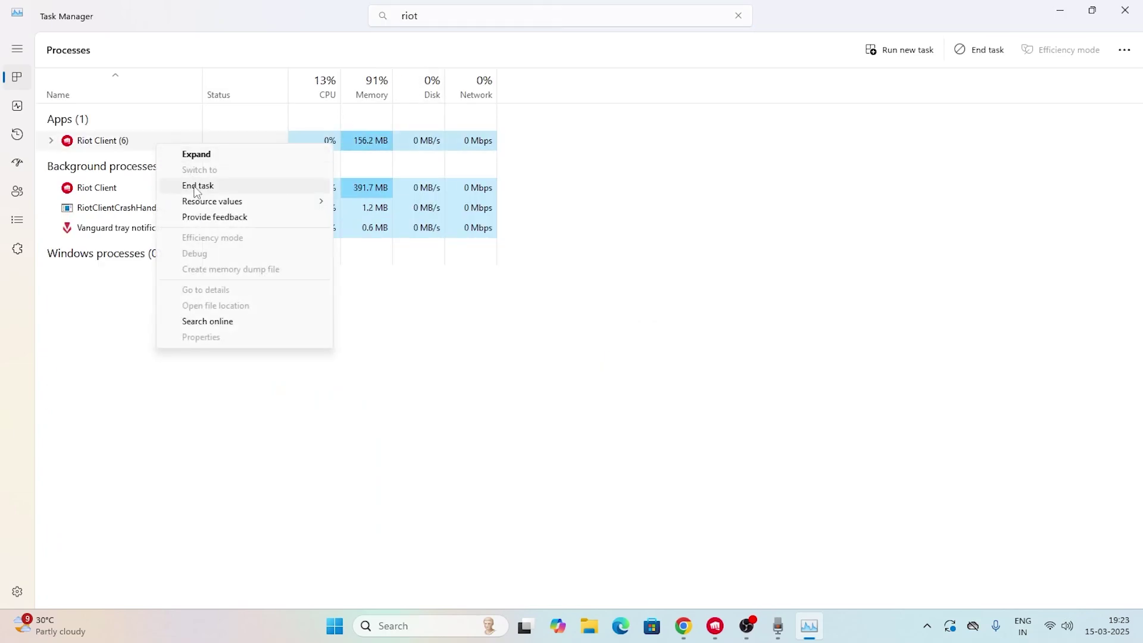
pyautogui.click(197, 185)
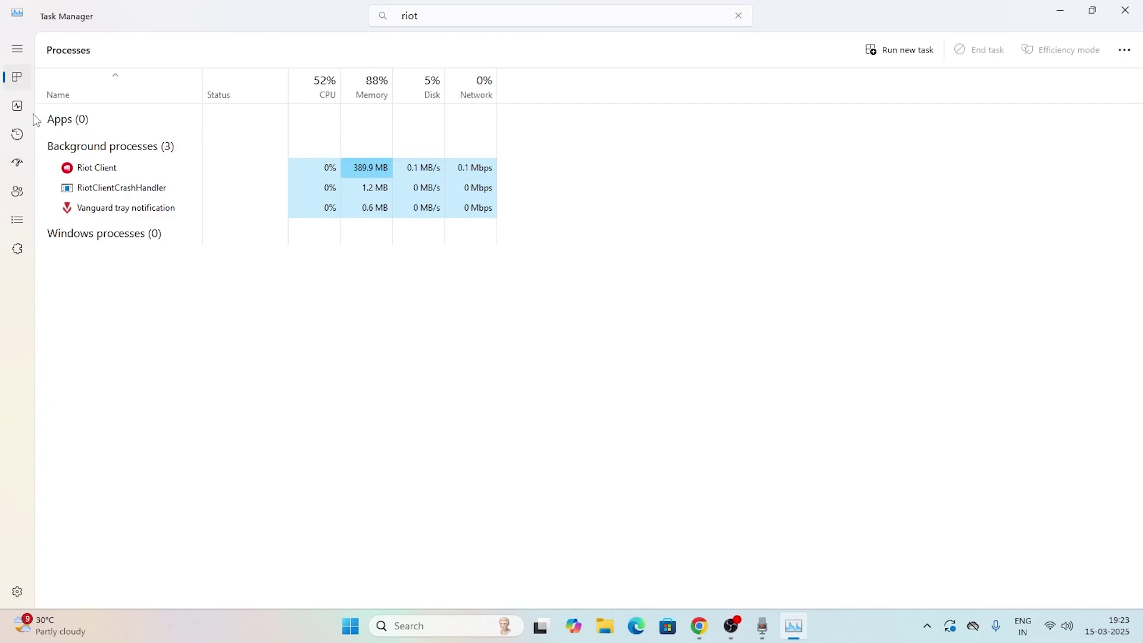
pyautogui.click(746, 17)
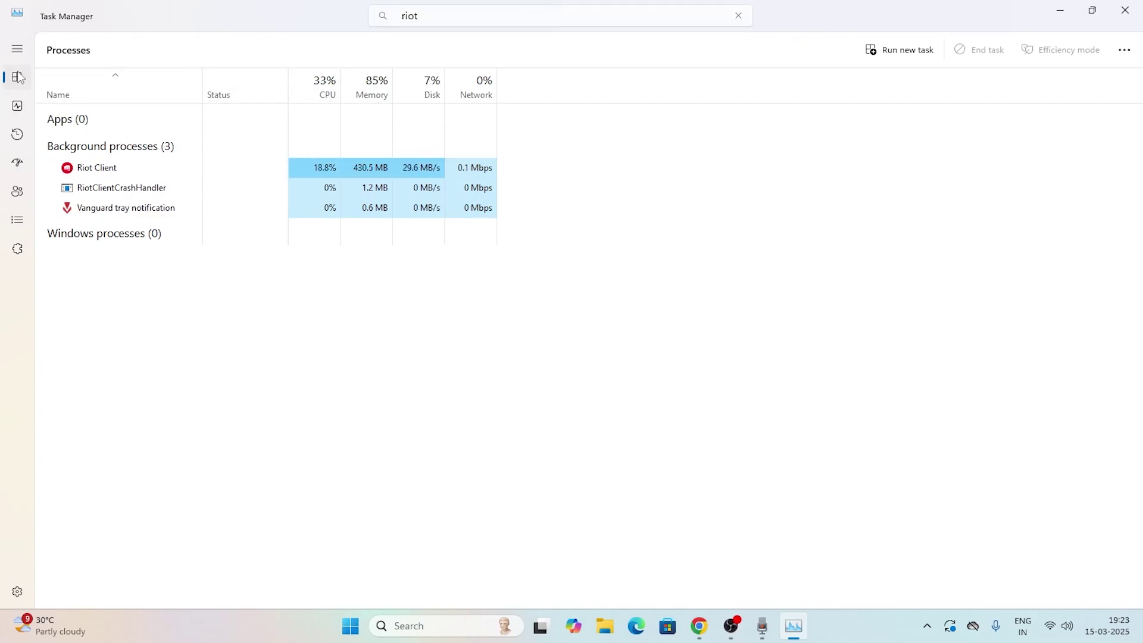
pyautogui.click(1125, 11)
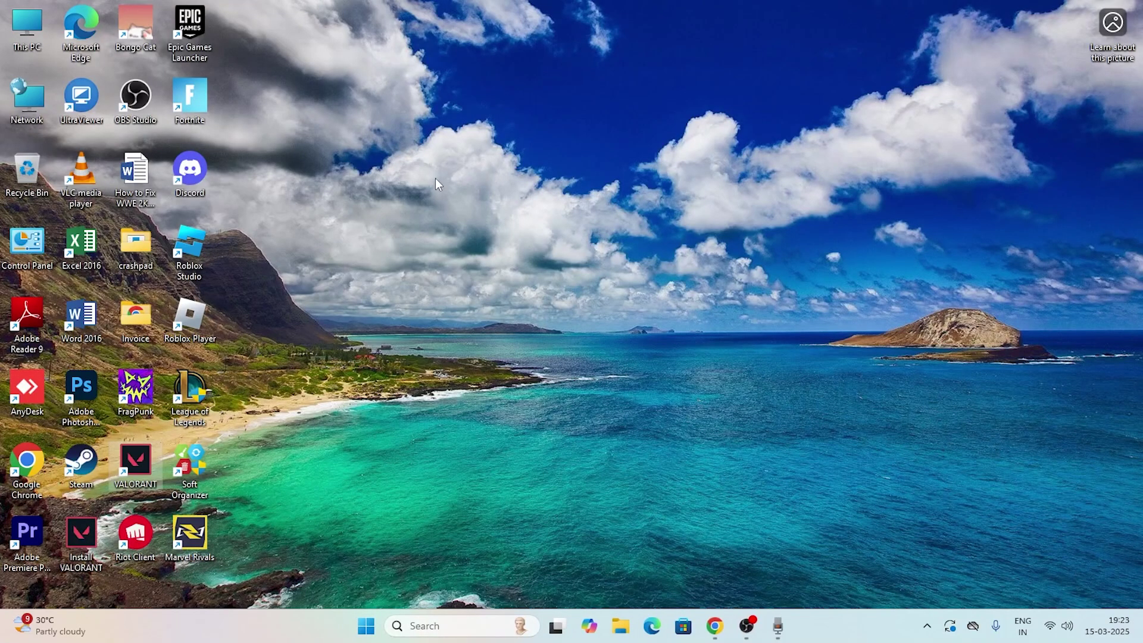
# - Search Windows for "services" and open the Services console
pyautogui.click(427, 627)
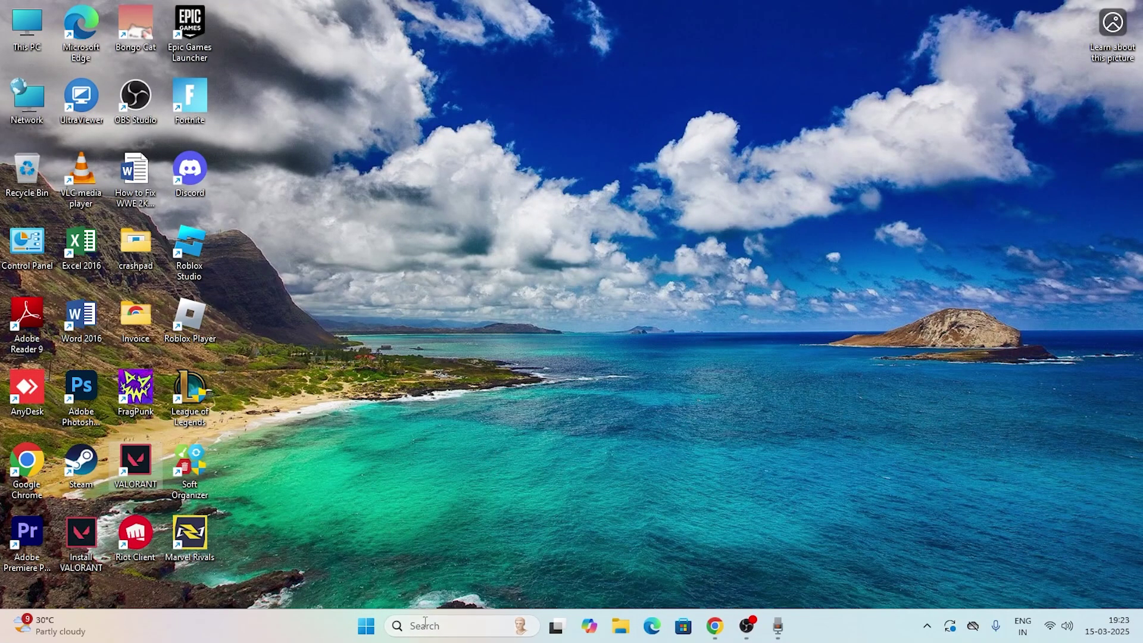
pyautogui.write('services')
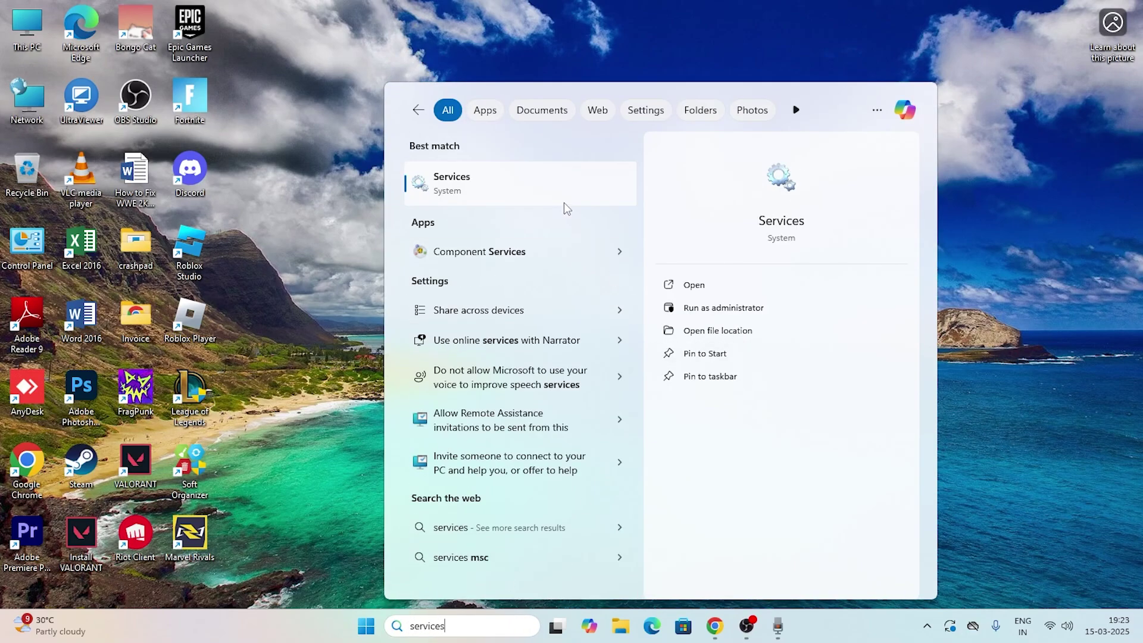
pyautogui.click(463, 192)
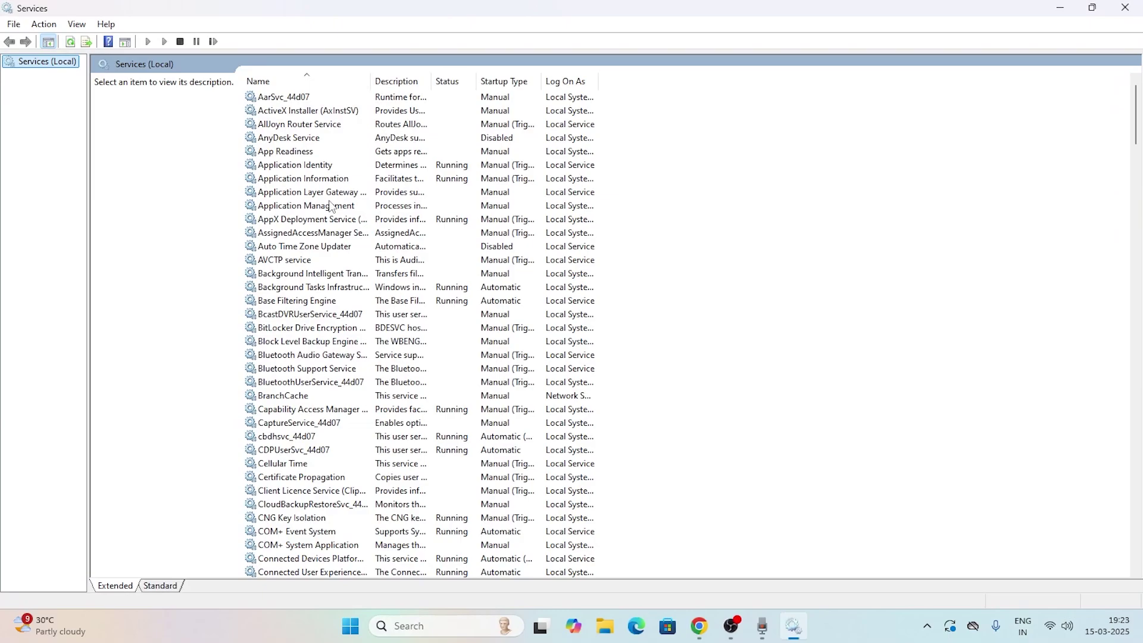
# - Locate the vgc service in the list and check its properties, including its startup type
pyautogui.scroll(-20, 331, 206)
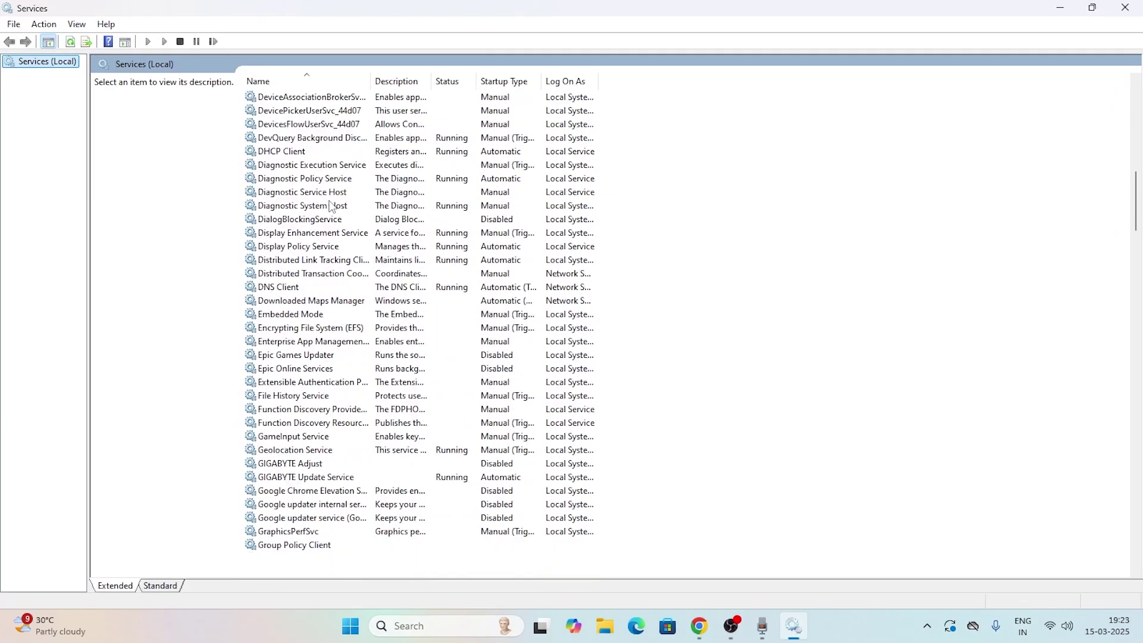
pyautogui.scroll(-20, 332, 206)
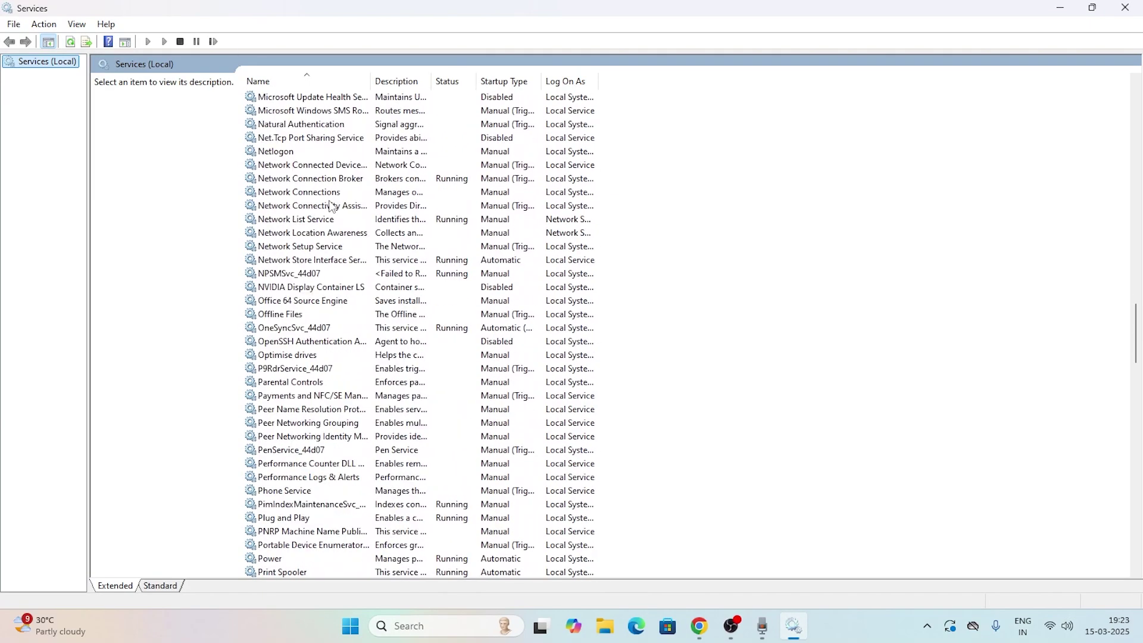
pyautogui.scroll(-20, 332, 205)
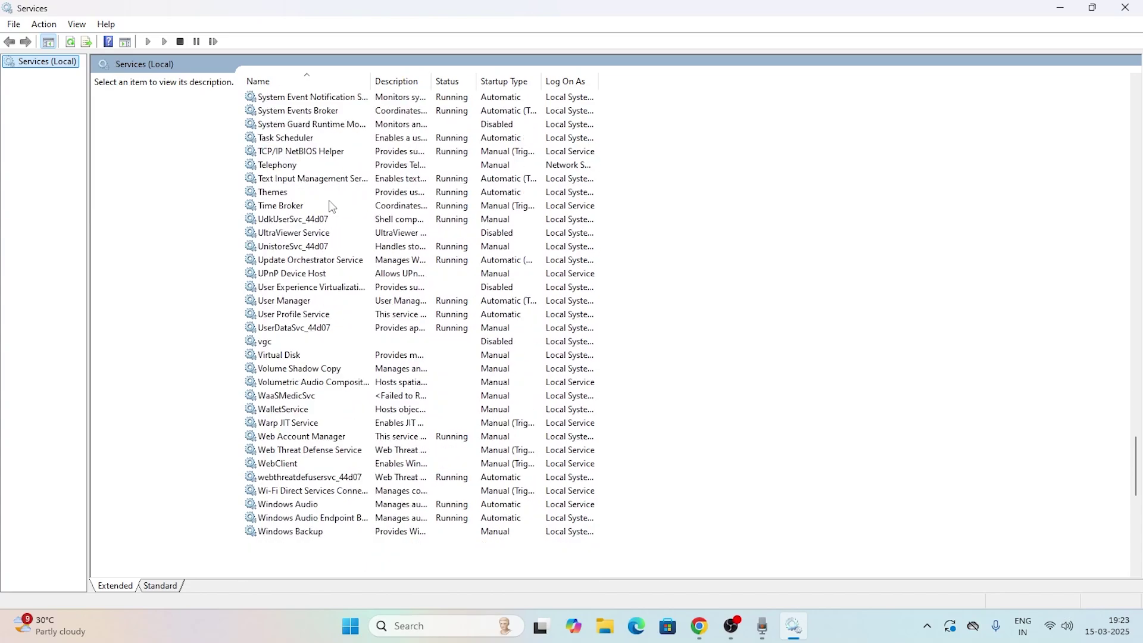
pyautogui.scroll(-7, 332, 205)
pyautogui.scroll(11, 332, 206)
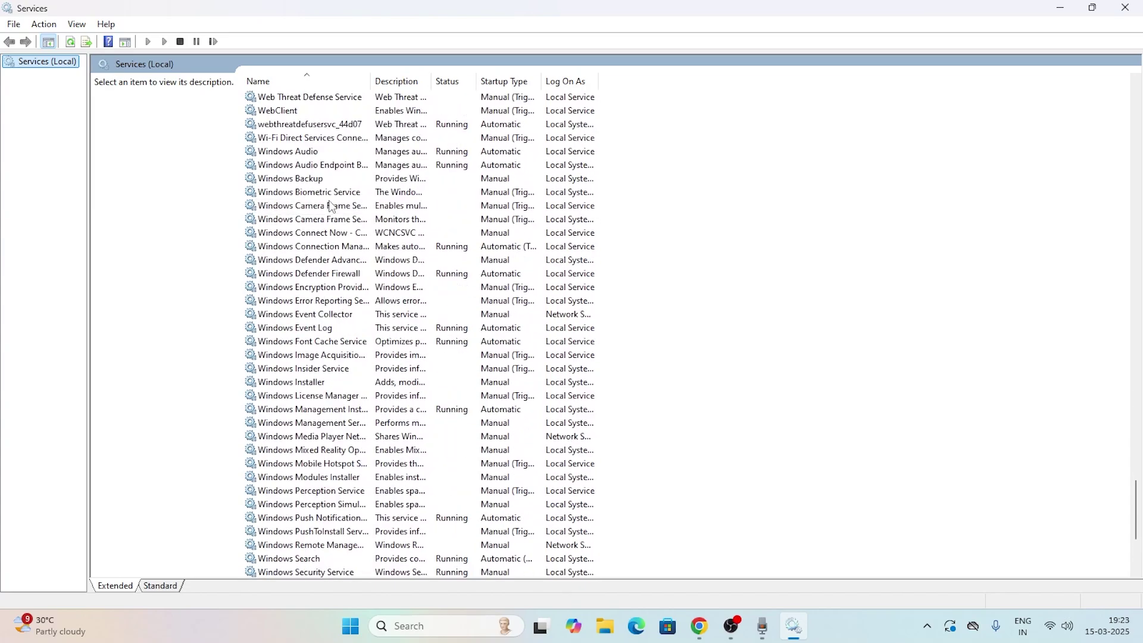
pyautogui.scroll(2, 332, 205)
pyautogui.doubleClick(265, 315)
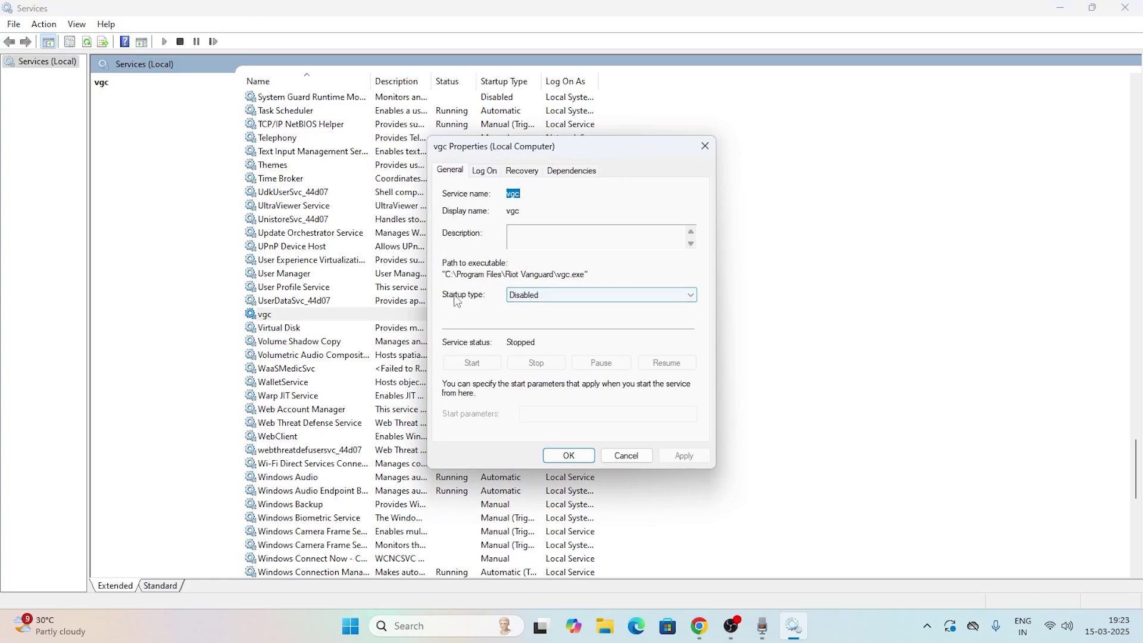
pyautogui.click(705, 146)
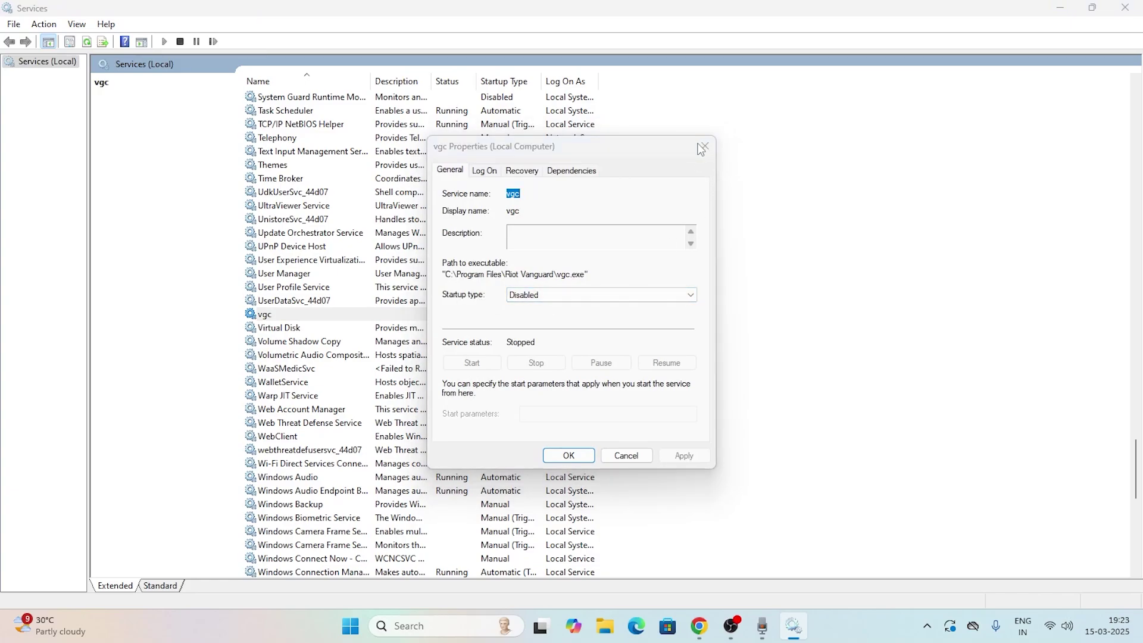
# - Set the vgc service's startup type to Automatic, apply the change and start the service
pyautogui.rightClick(277, 317)
pyautogui.click(322, 453)
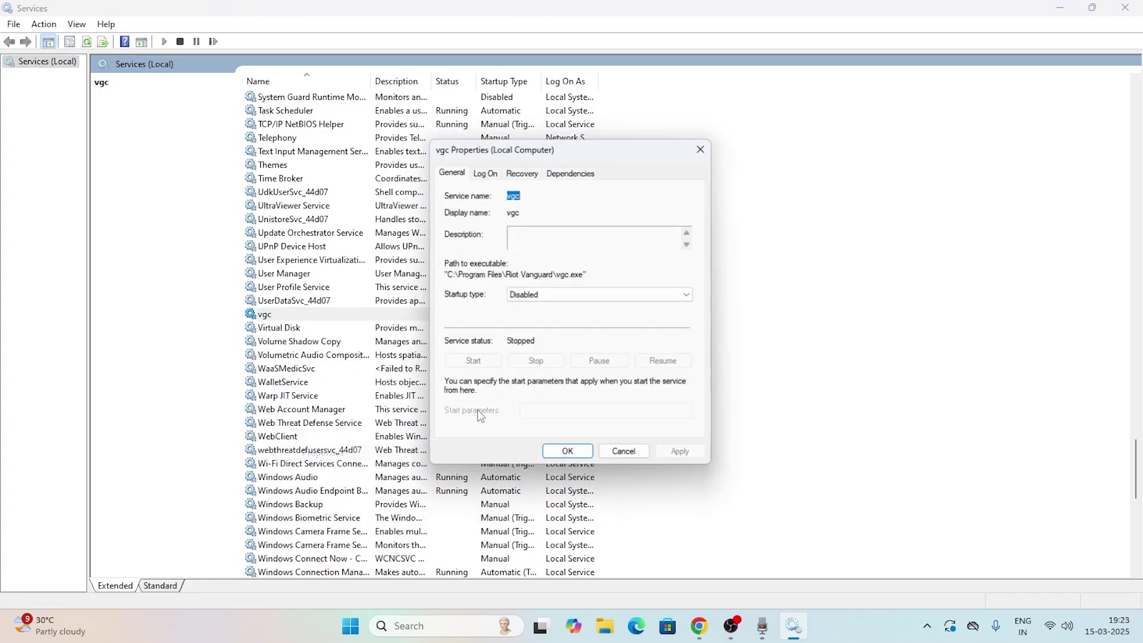
pyautogui.click(553, 300)
pyautogui.click(554, 299)
pyautogui.click(554, 297)
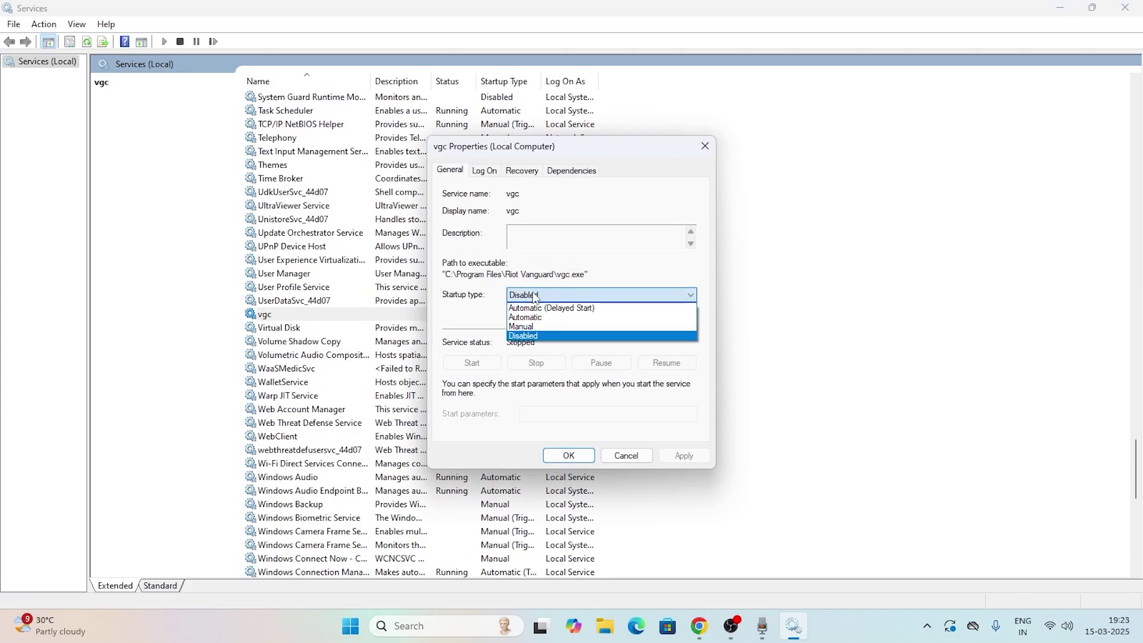
pyautogui.click(533, 321)
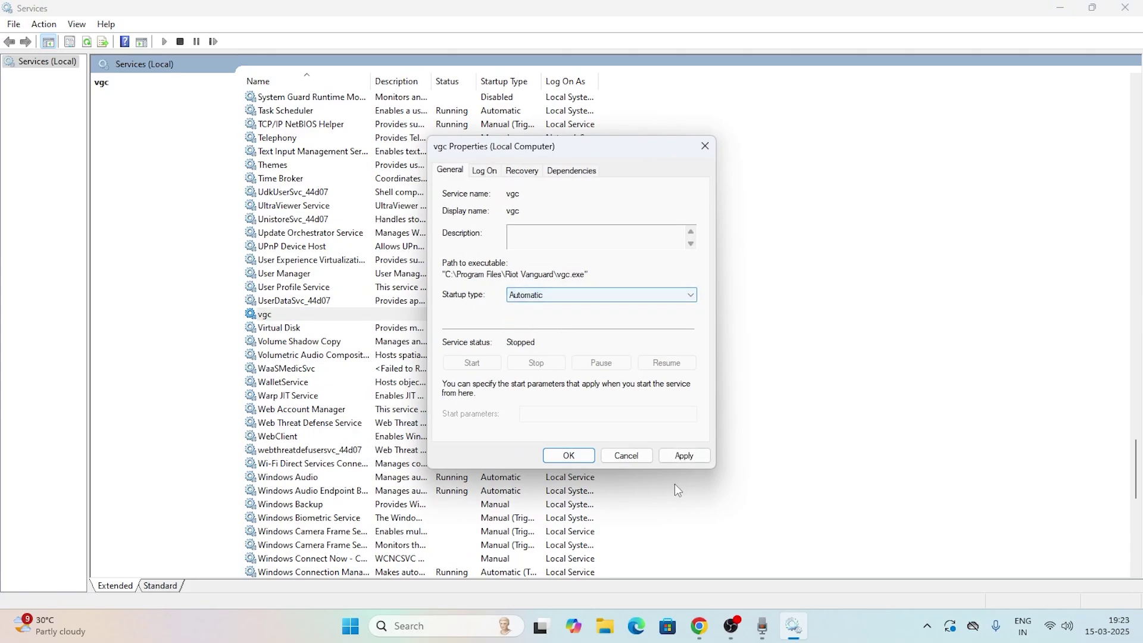
pyautogui.click(686, 456)
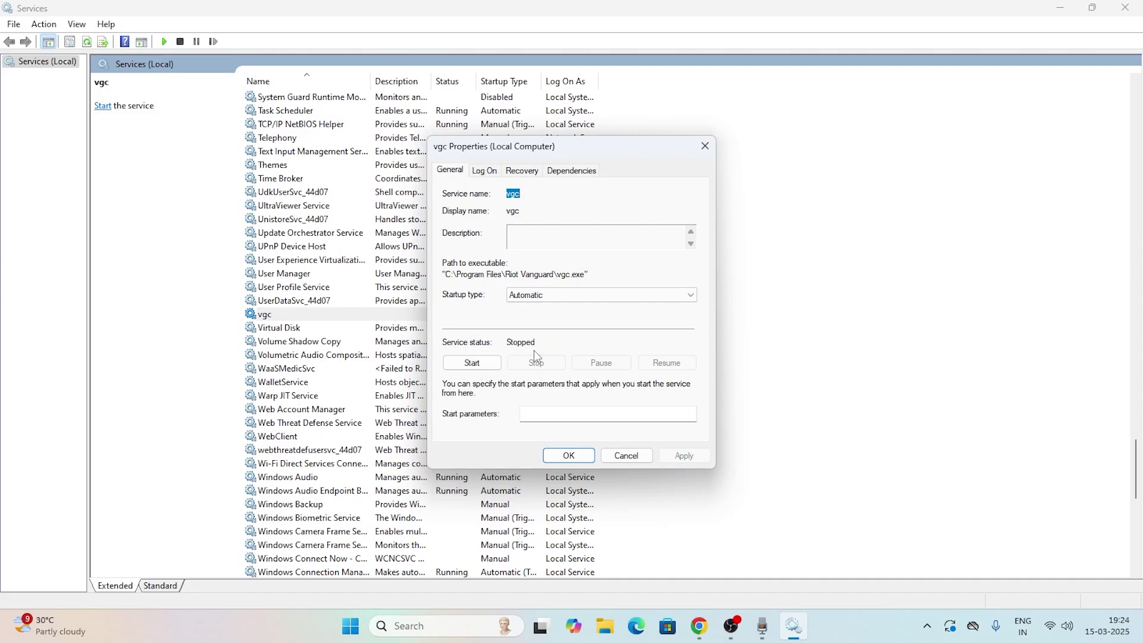
pyautogui.click(468, 364)
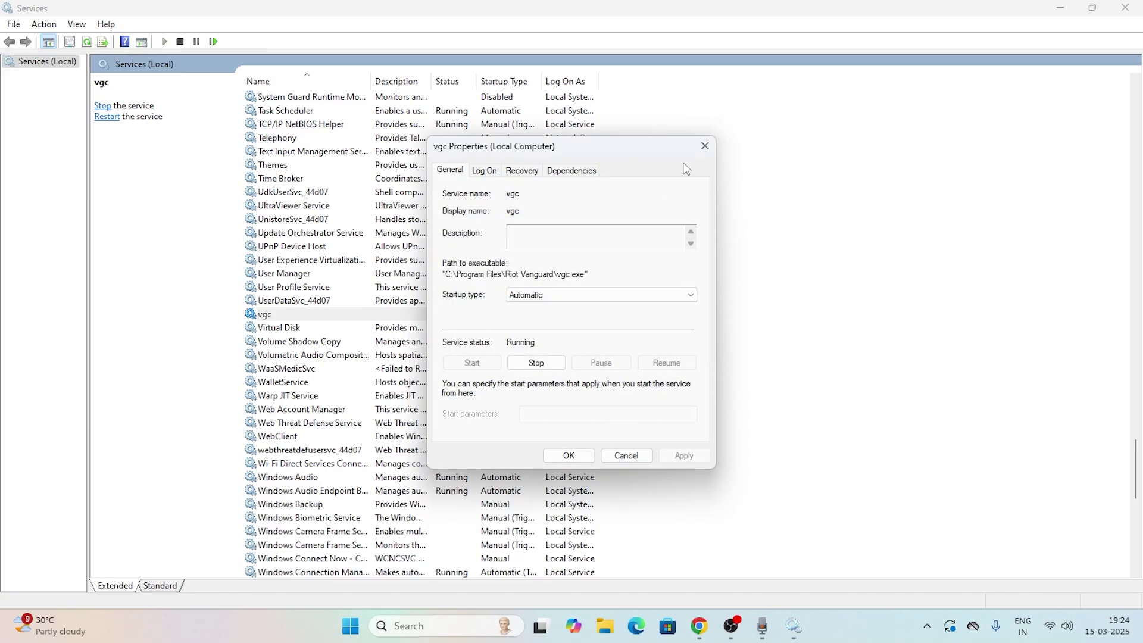
# - Close the vgc properties and the Services console, and open the VALORANT page in Riot Client
pyautogui.click(705, 146)
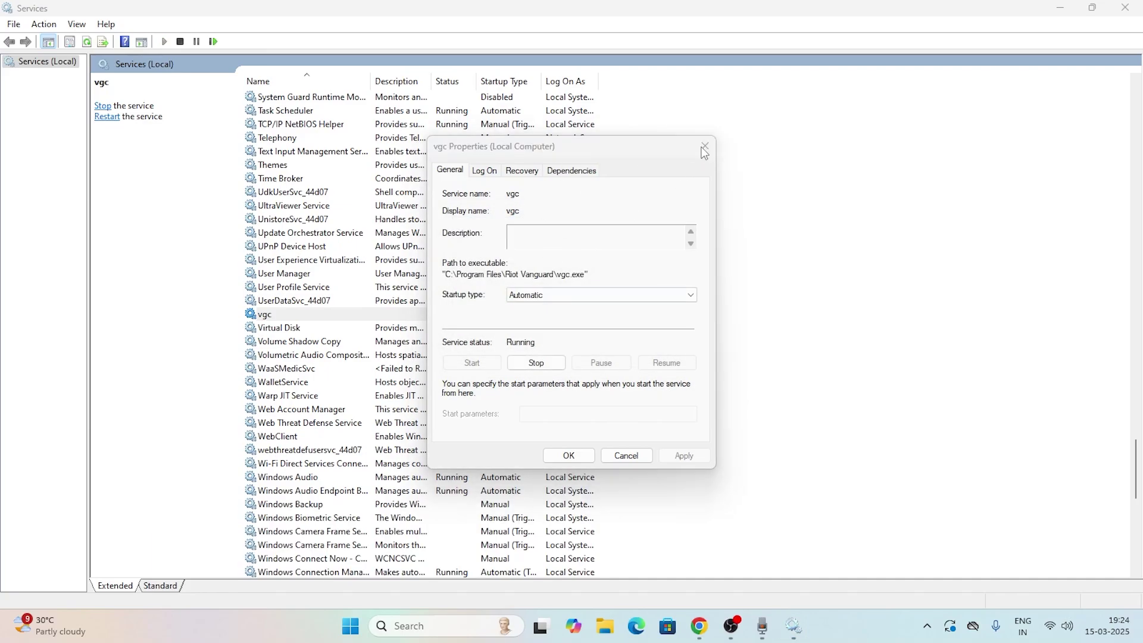
pyautogui.click(1125, 8)
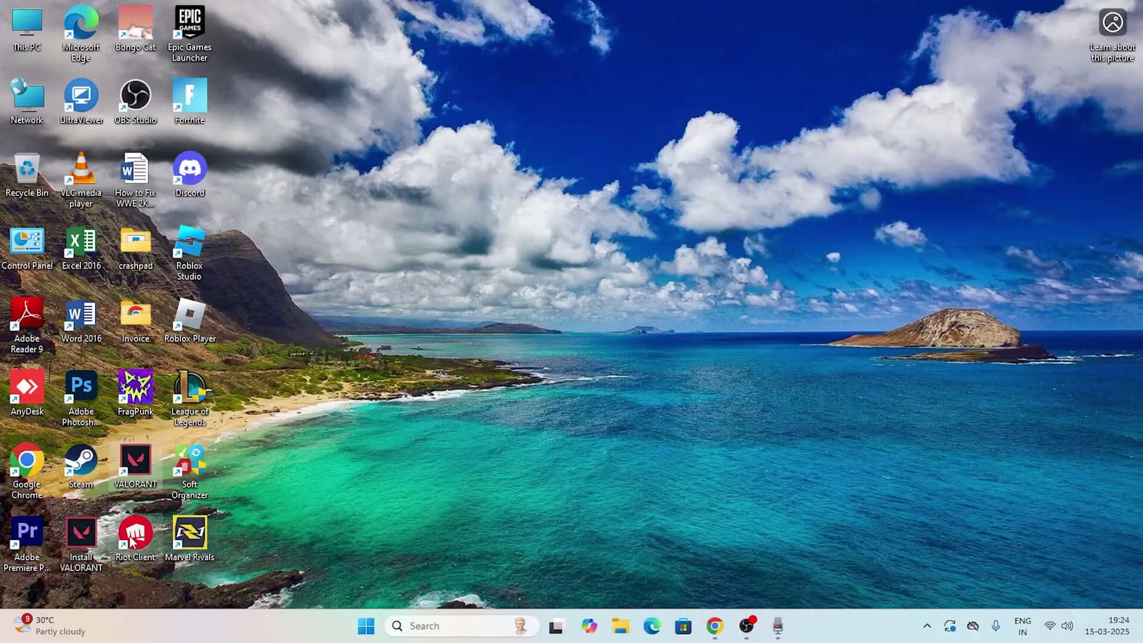
pyautogui.doubleClick(135, 536)
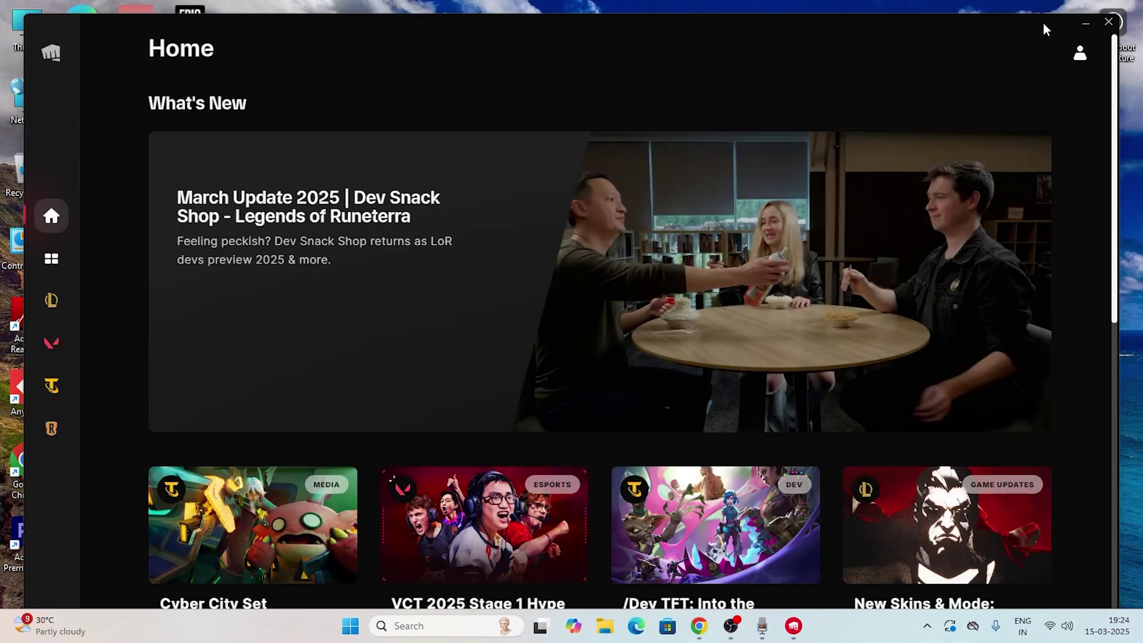
pyautogui.click(50, 344)
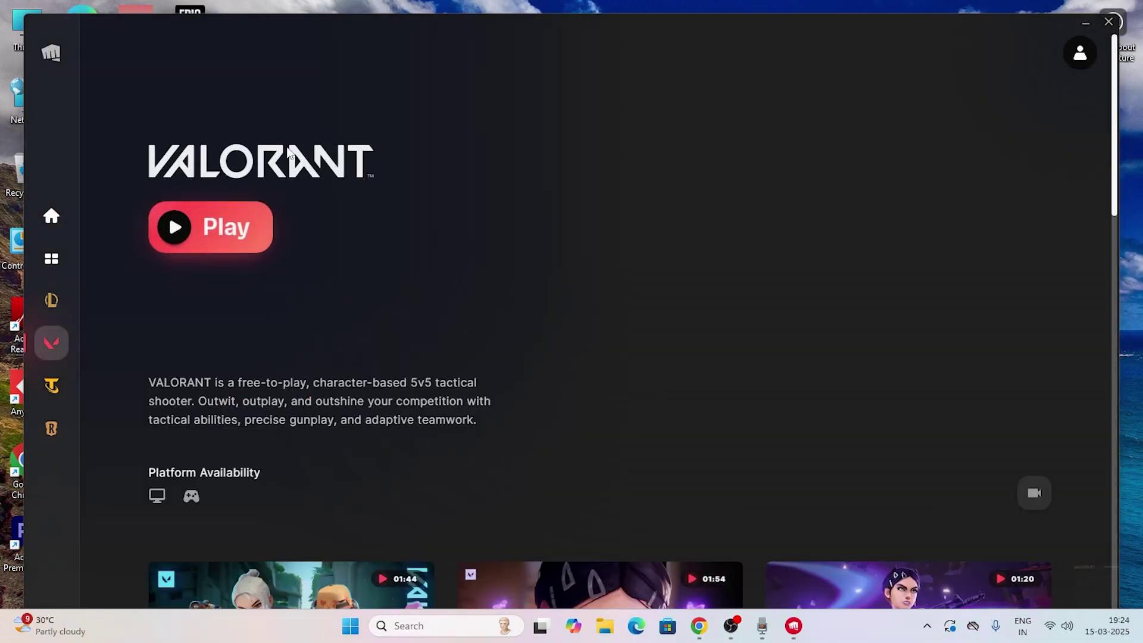
pyautogui.click(271, 246)
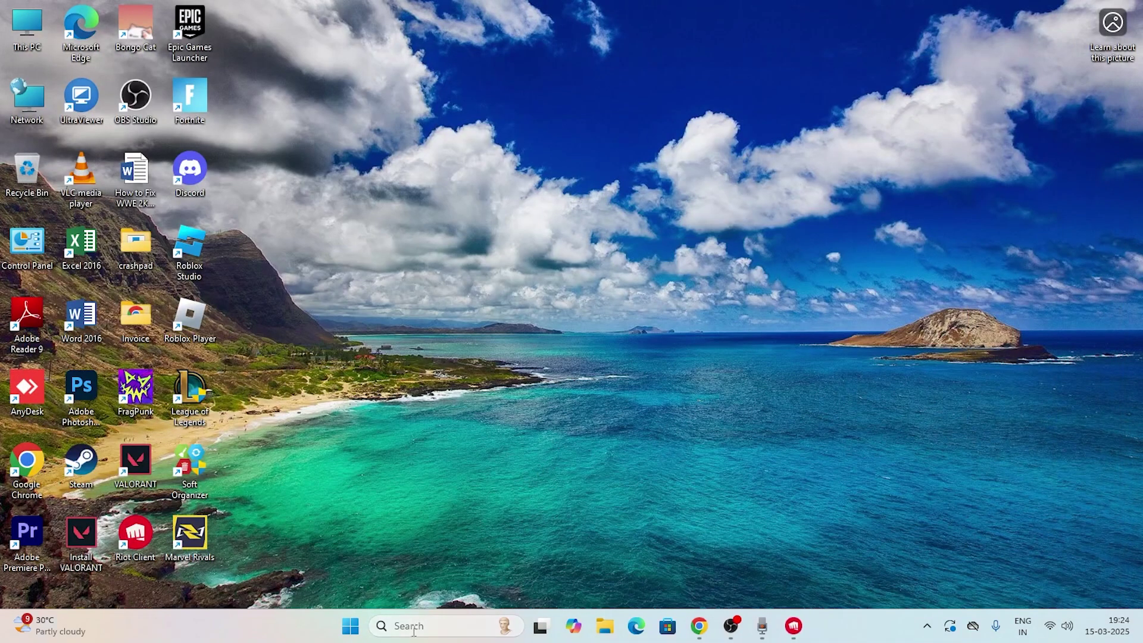
# - Search Windows for "add or" and open Add or remove programs
pyautogui.click(417, 626)
pyautogui.write('add or')
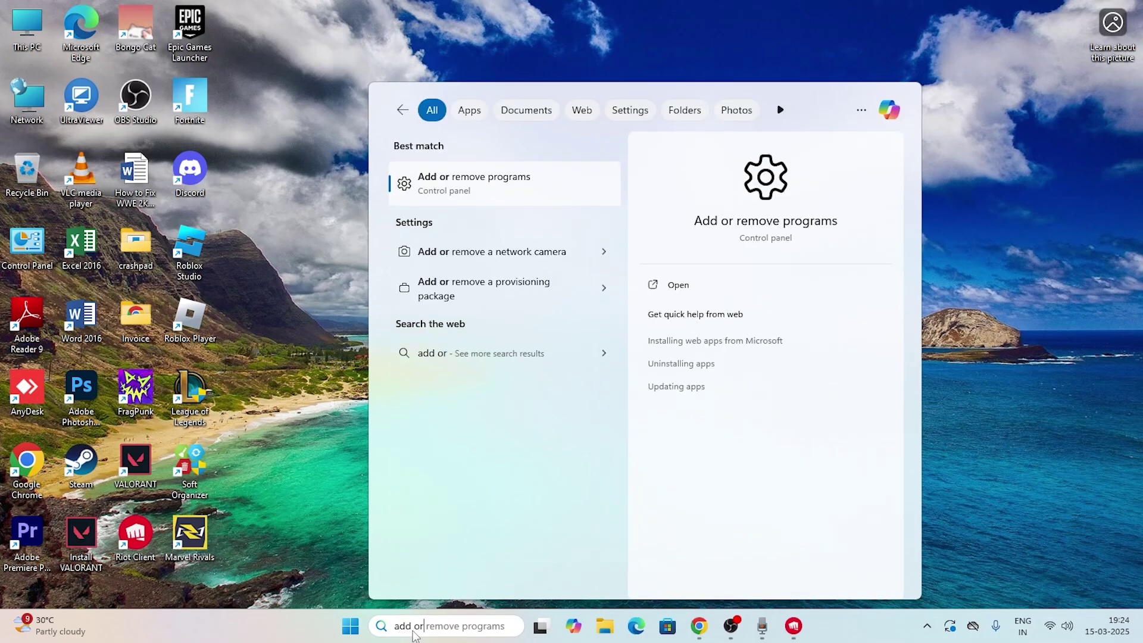
pyautogui.click(449, 191)
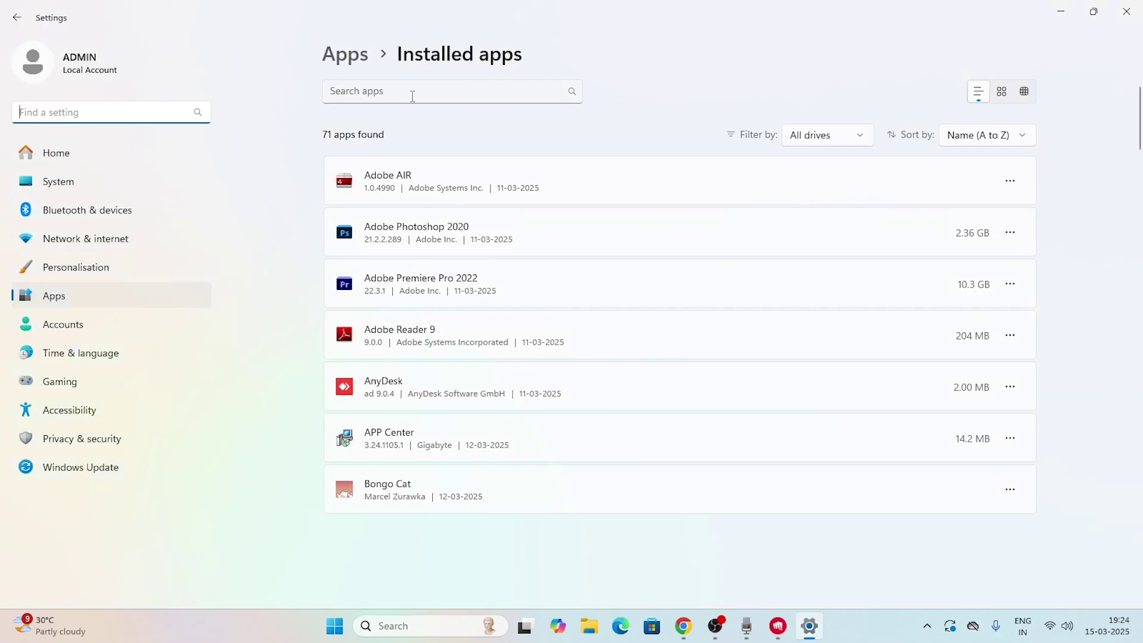
# - Filter the installed apps by "riot" and check Riot Client's uninstall option without running it
pyautogui.write('r')
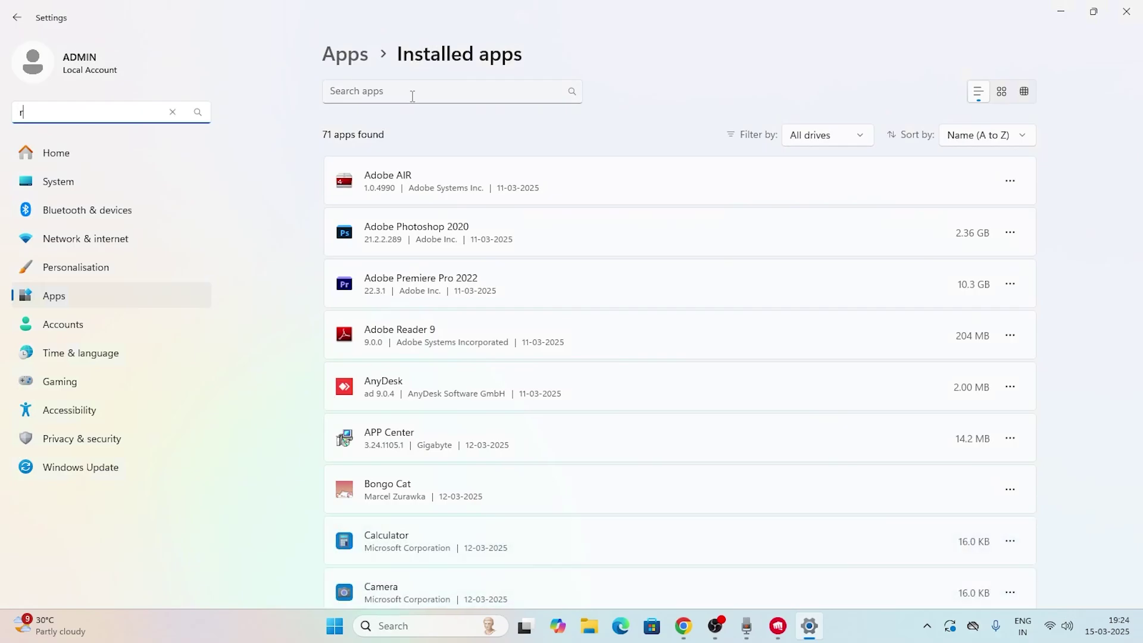
pyautogui.click(413, 96)
pyautogui.write('riot')
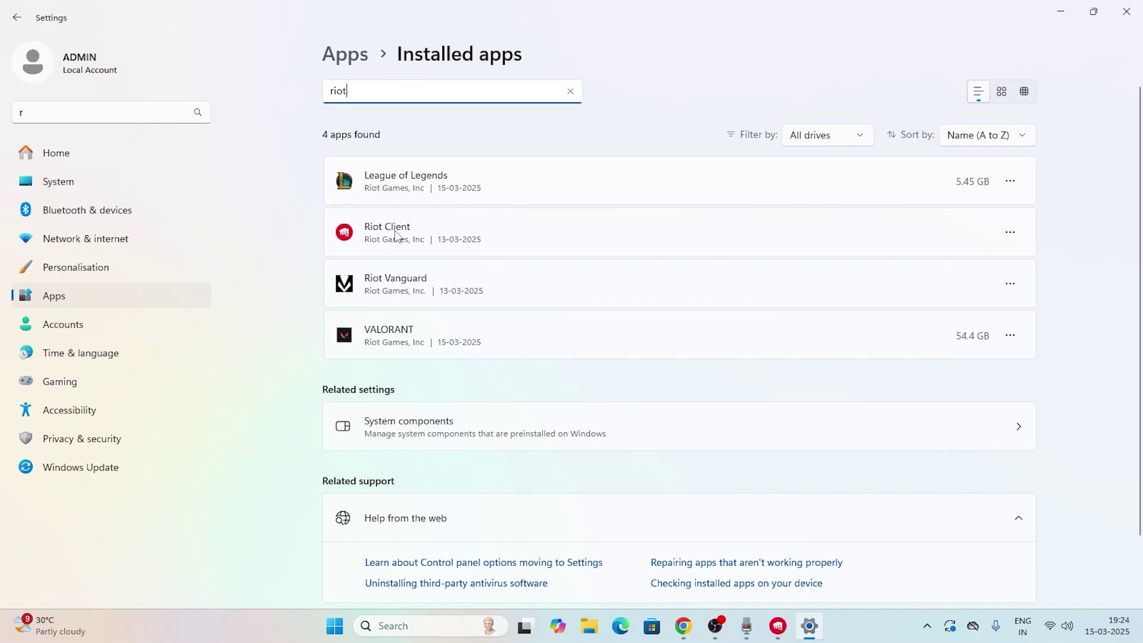
pyautogui.click(1010, 233)
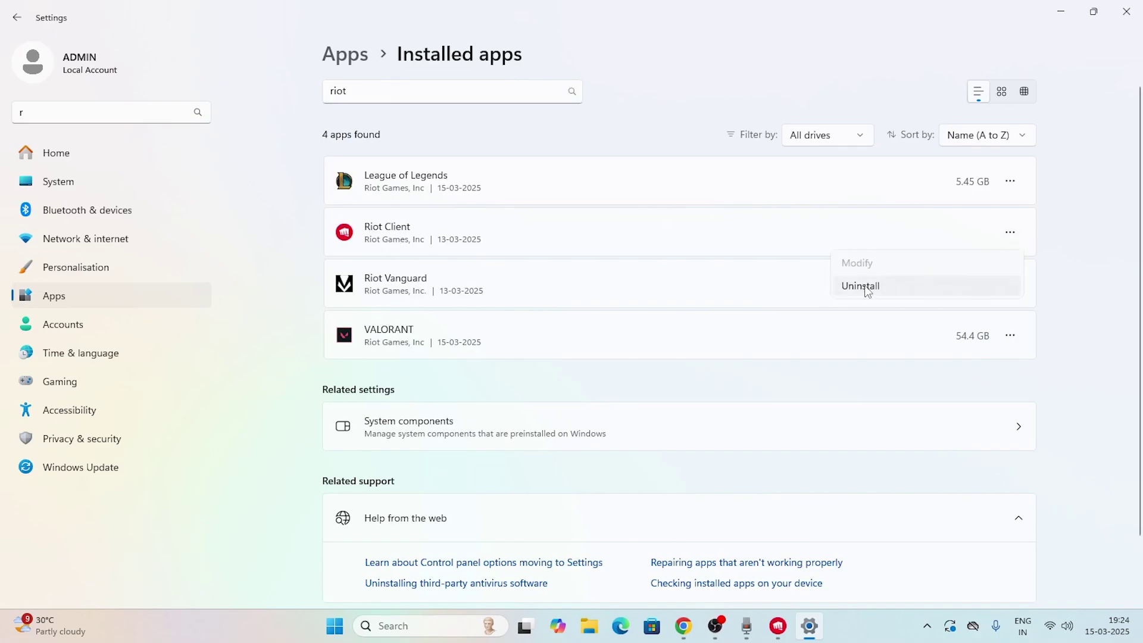
pyautogui.click(1109, 304)
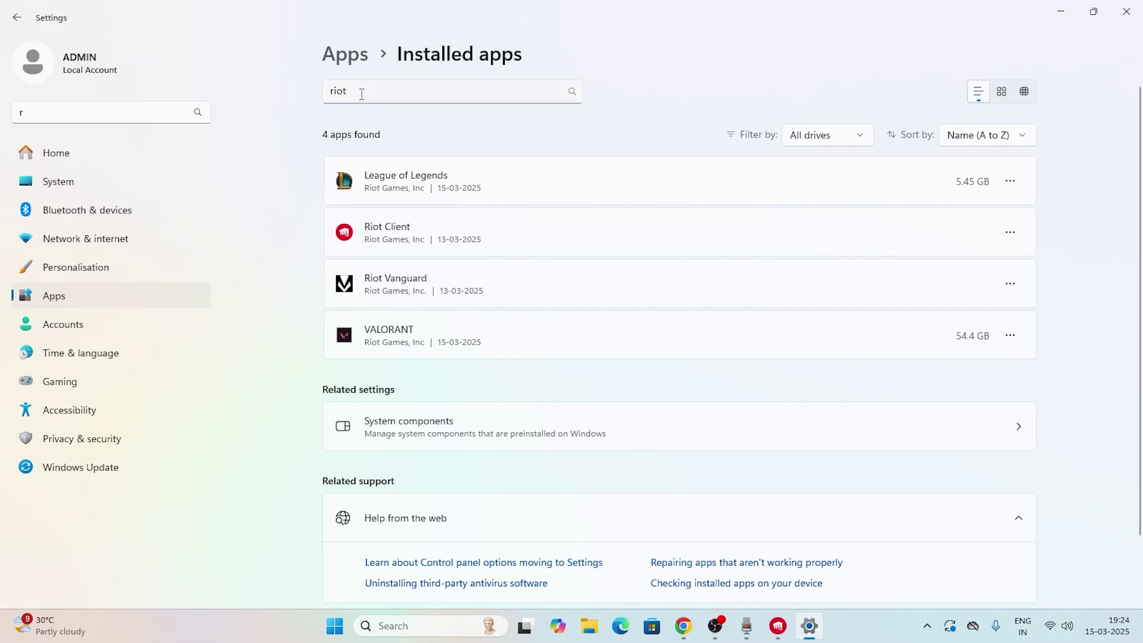
# - Replace the installed apps filter with "valora" to locate the VALORANT entry
pyautogui.moveTo(362, 94); pyautogui.dragTo(303, 94)
pyautogui.press('BackSpace')
pyautogui.write('valo')
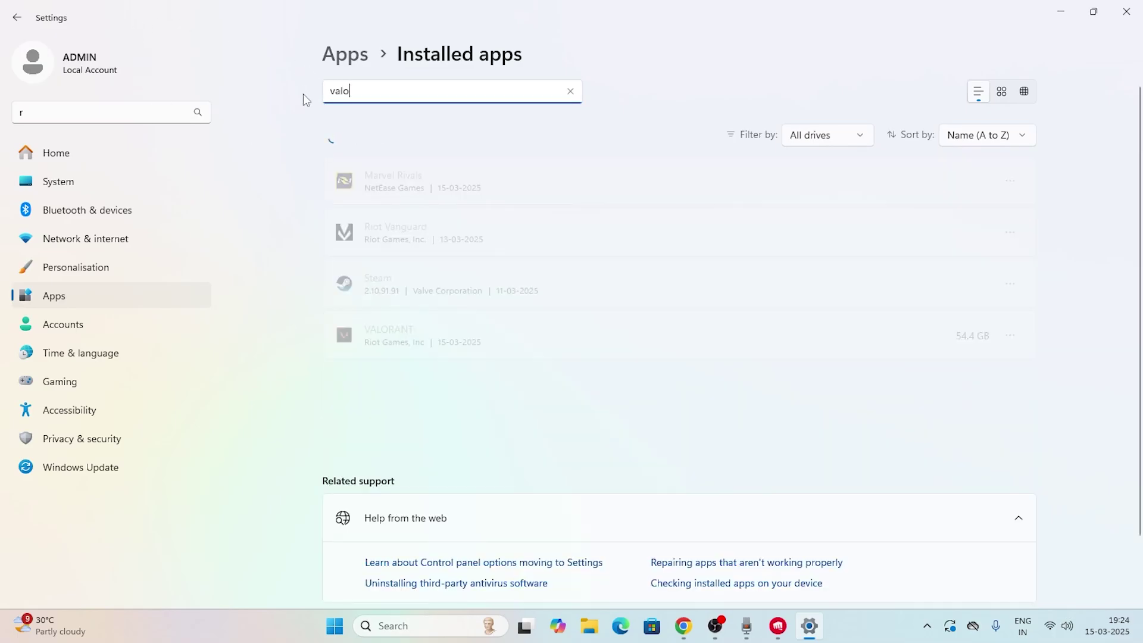
pyautogui.write('ra')
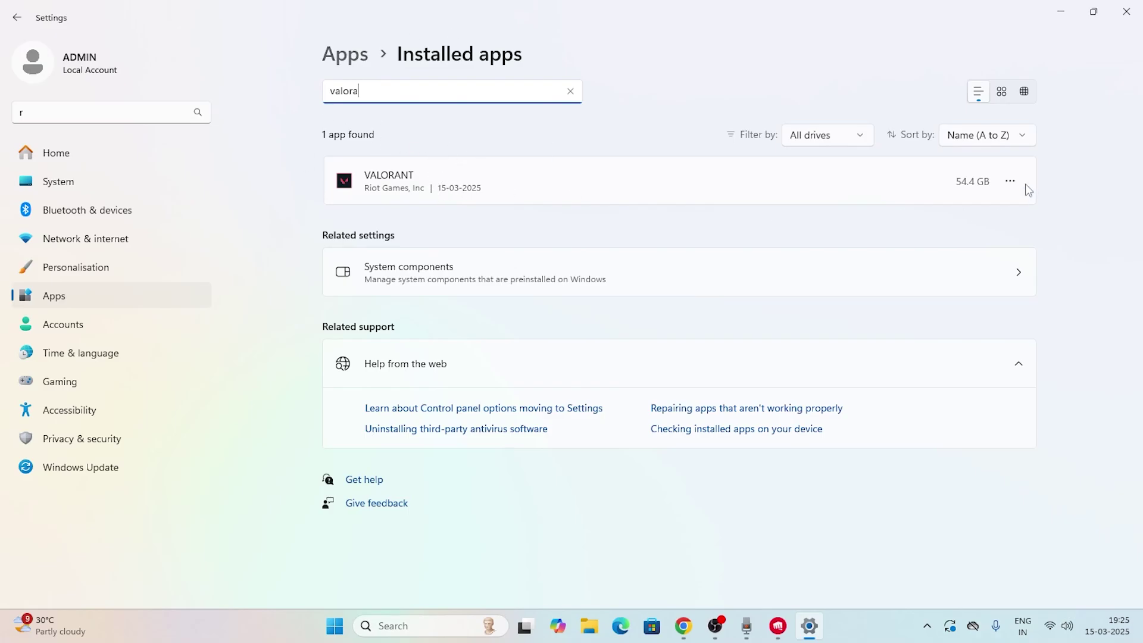
# - Filter the installed apps by "riot" again and review the options for the Riot Client entry
pyautogui.click(571, 91)
pyautogui.write('r')
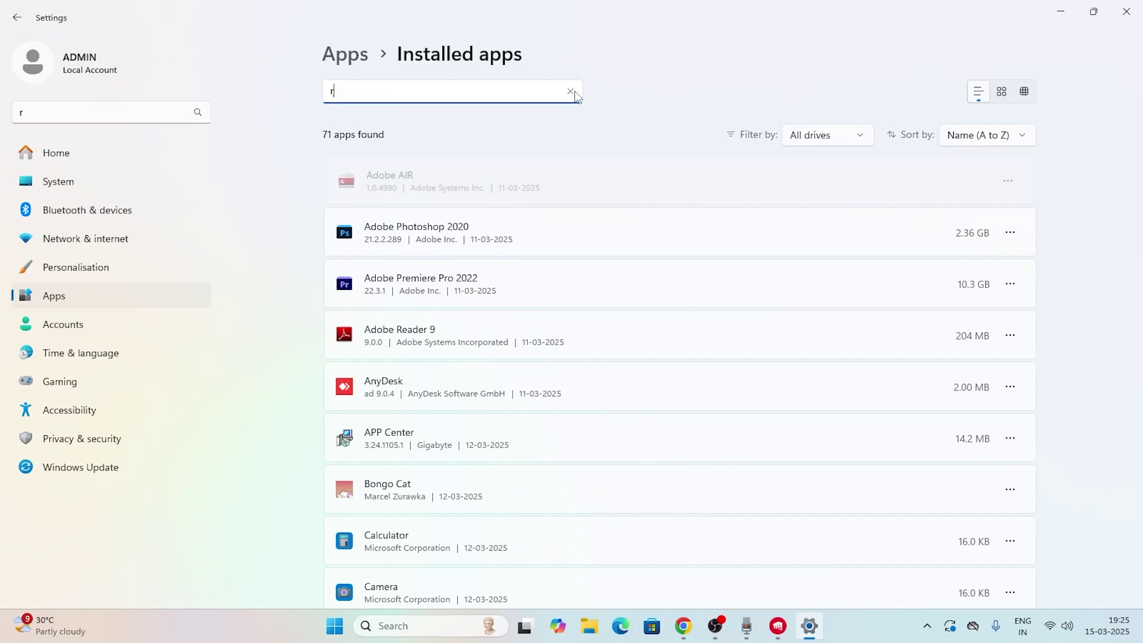
pyautogui.write('iot')
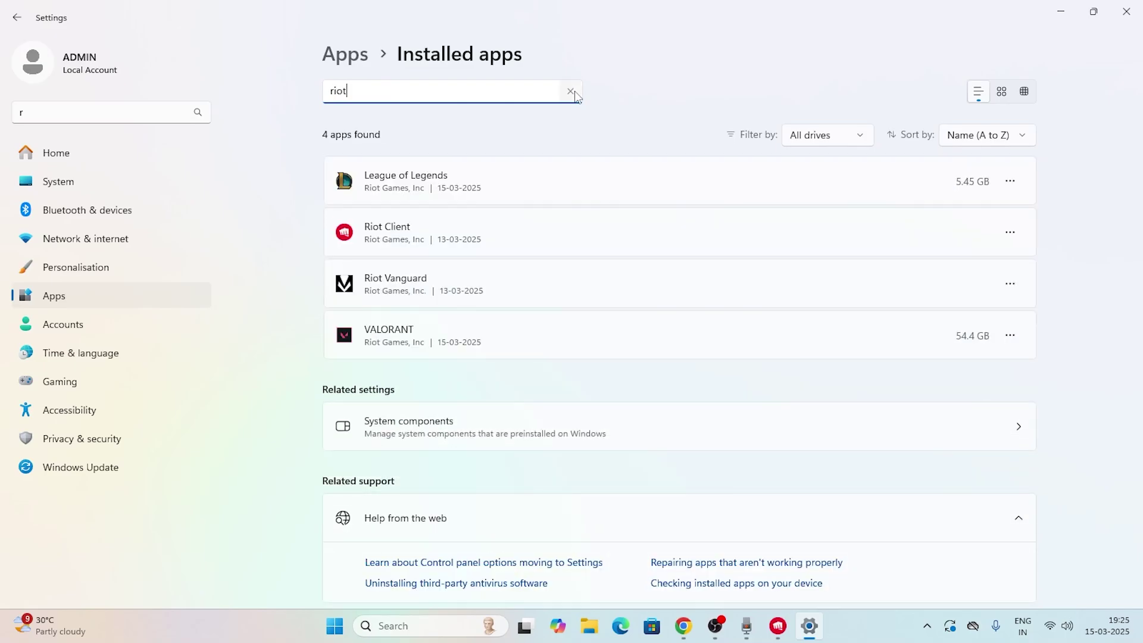
pyautogui.click(1011, 233)
pyautogui.click(1100, 212)
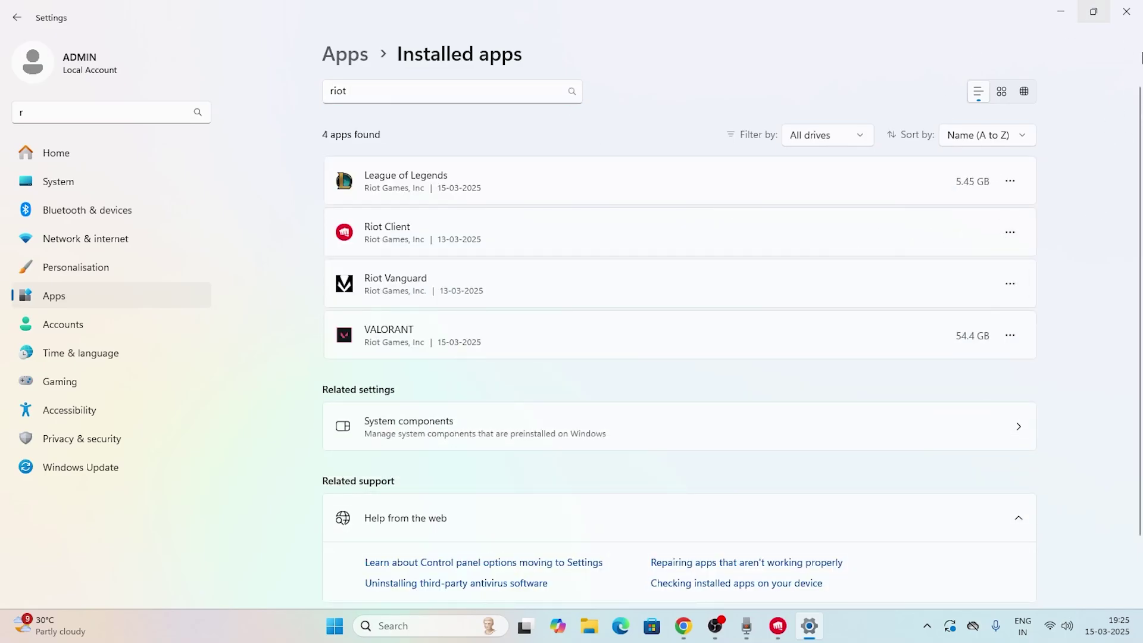
# - Close Settings and bring the running Riot Client window back to the front
pyautogui.click(1139, 6)
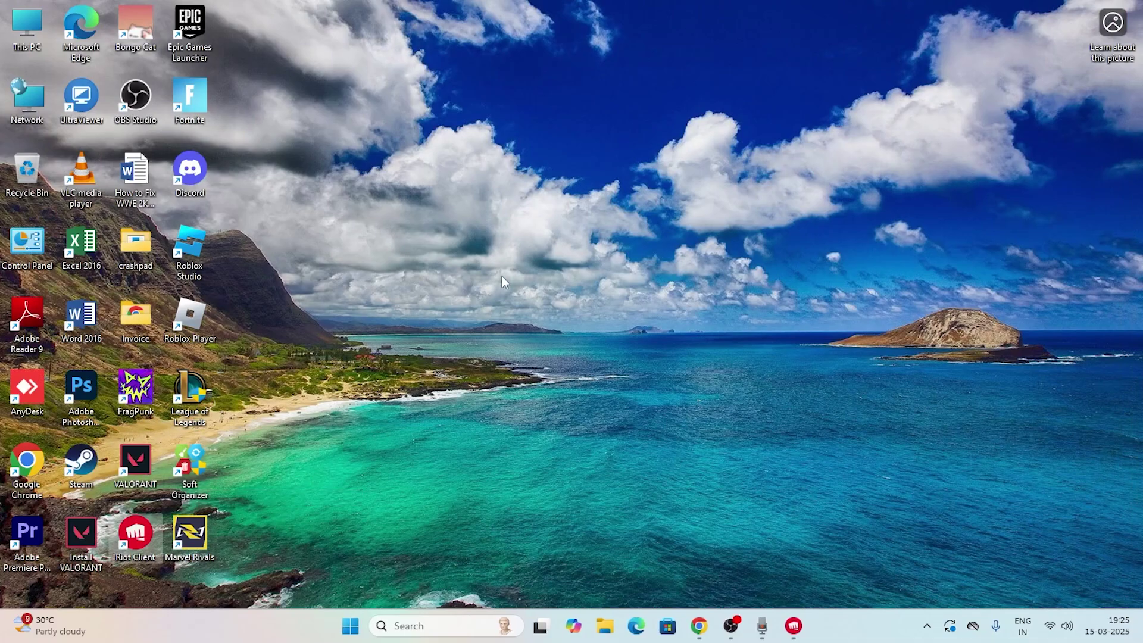
pyautogui.click(793, 626)
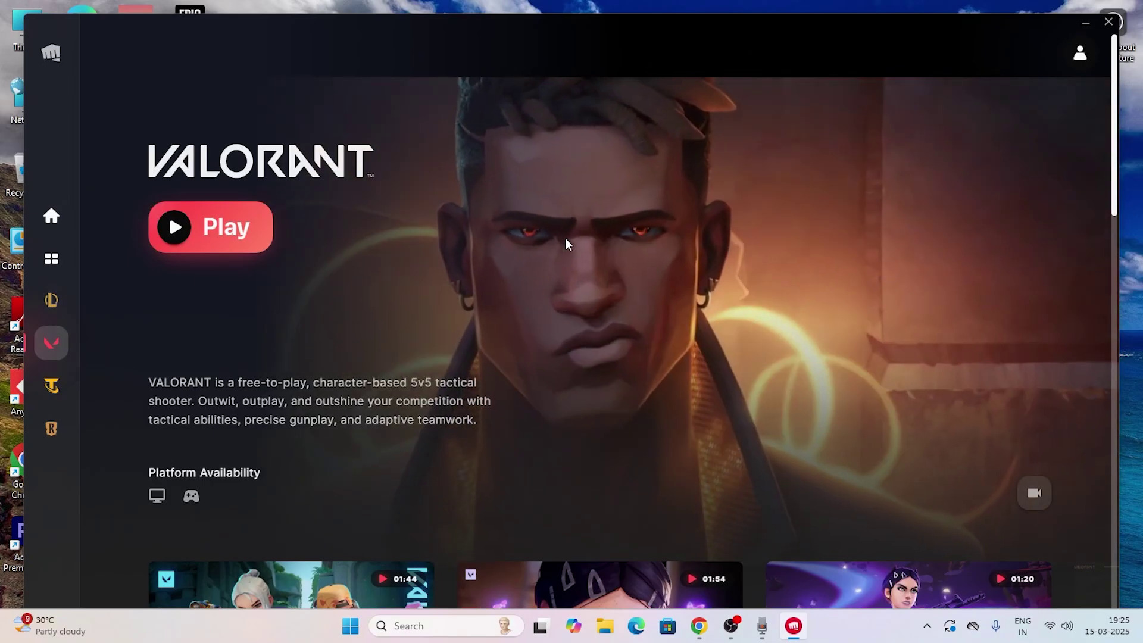